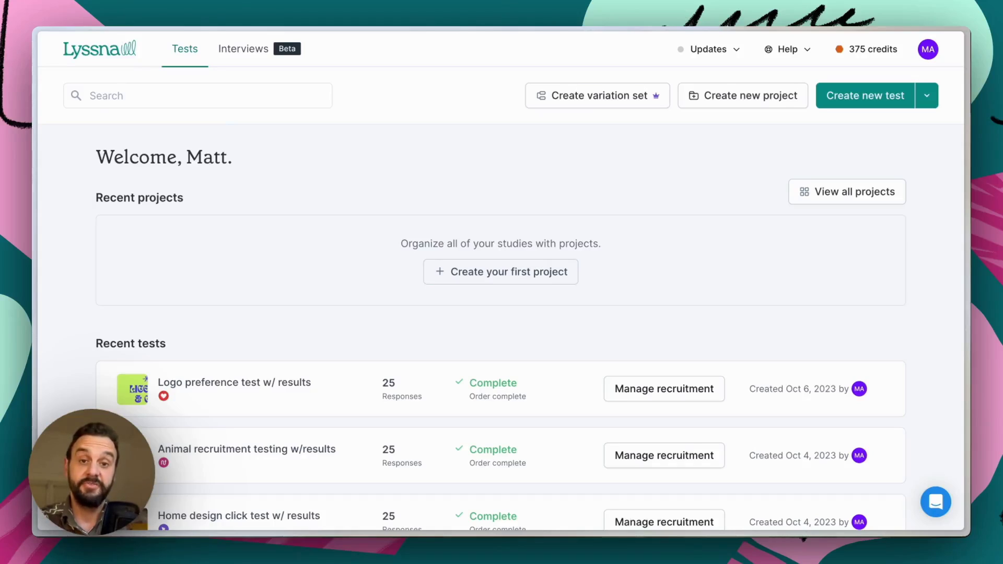
# Create a new test named 'Home design click test'.
pyautogui.click(872, 102)
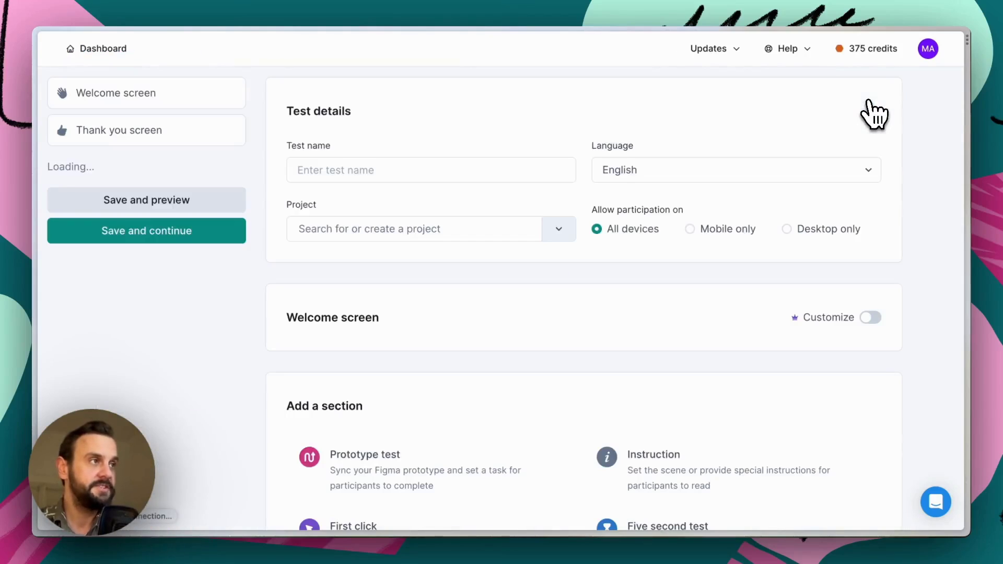
pyautogui.click(369, 168)
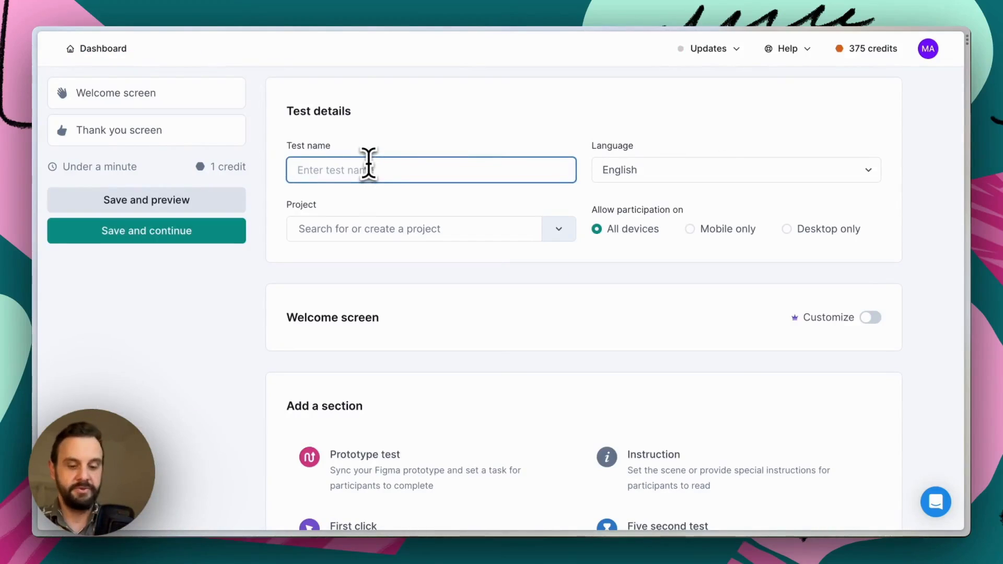
pyautogui.write('Home design')
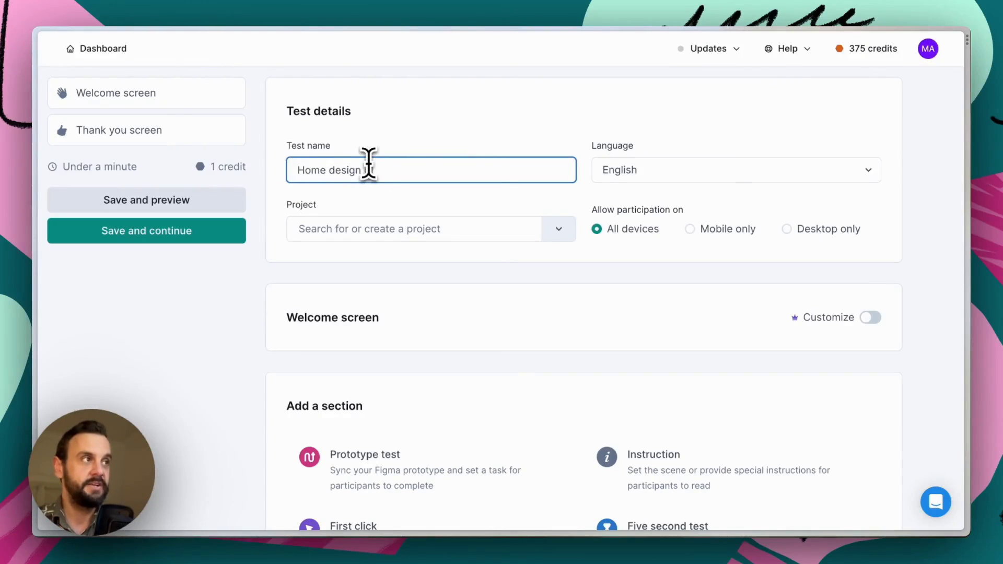
pyautogui.write(' click test')
# Add a First click section using First-click-test.png, asking 'Where would you click to find out about our home staging services?'.
pyautogui.scroll(-3, 537, 275)
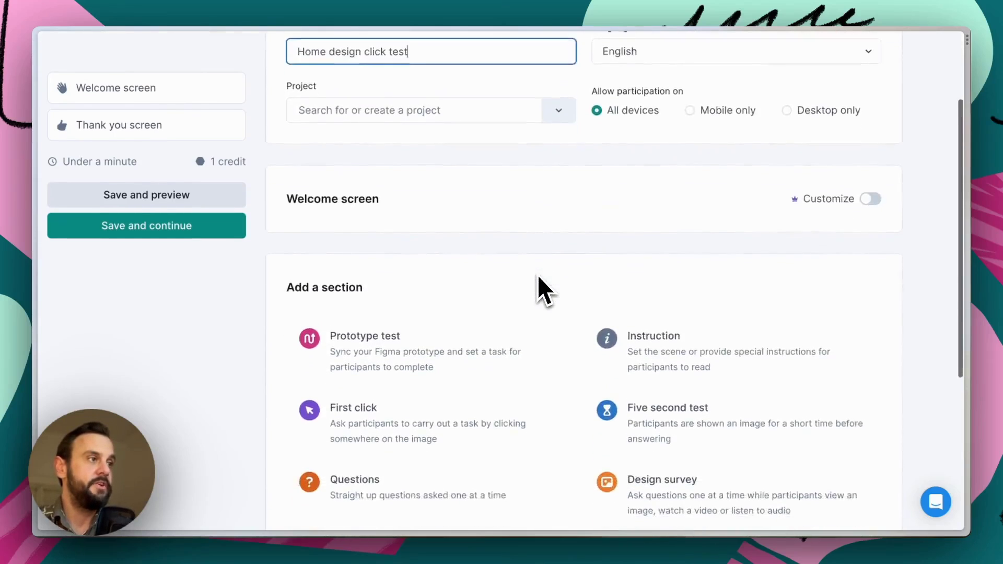
pyautogui.scroll(-4, 537, 275)
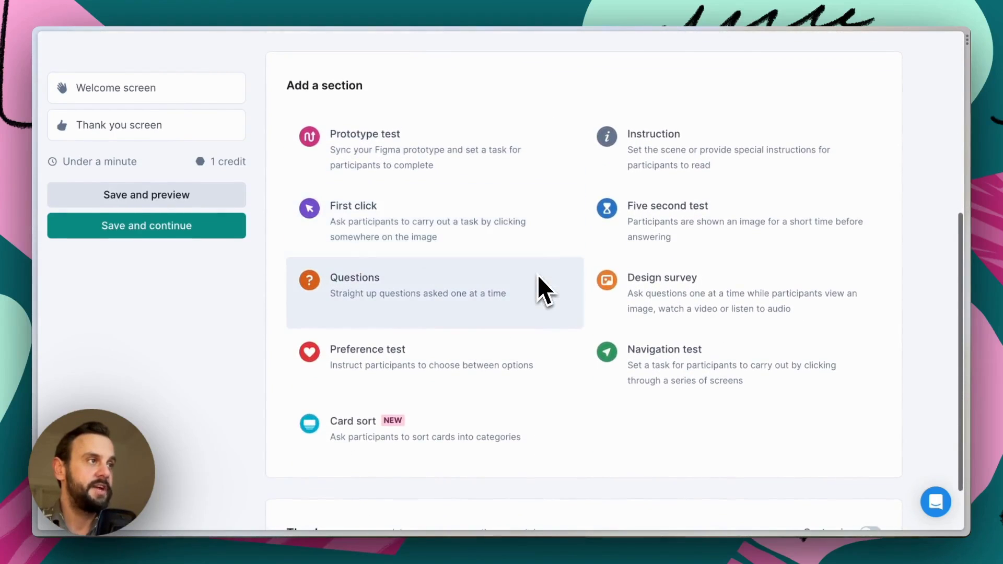
pyautogui.click(409, 229)
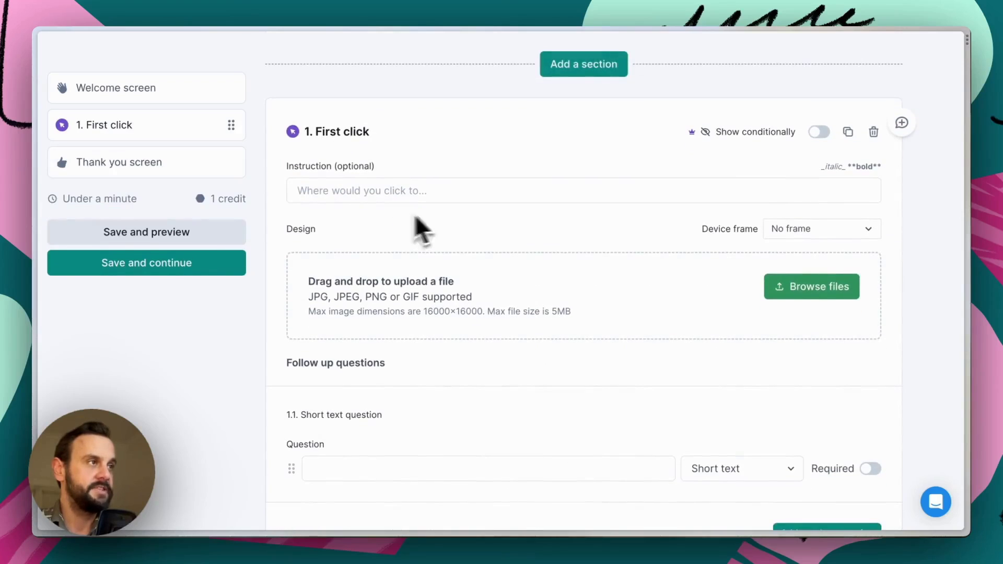
pyautogui.moveTo(311, 554); pyautogui.dragTo(477, 311)
pyautogui.click(388, 194)
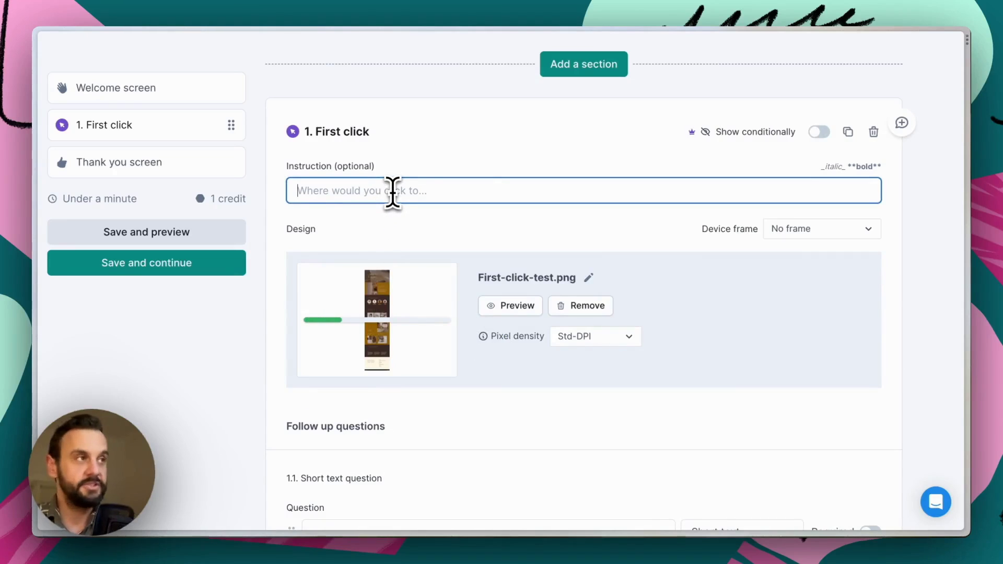
pyautogui.write('Where w')
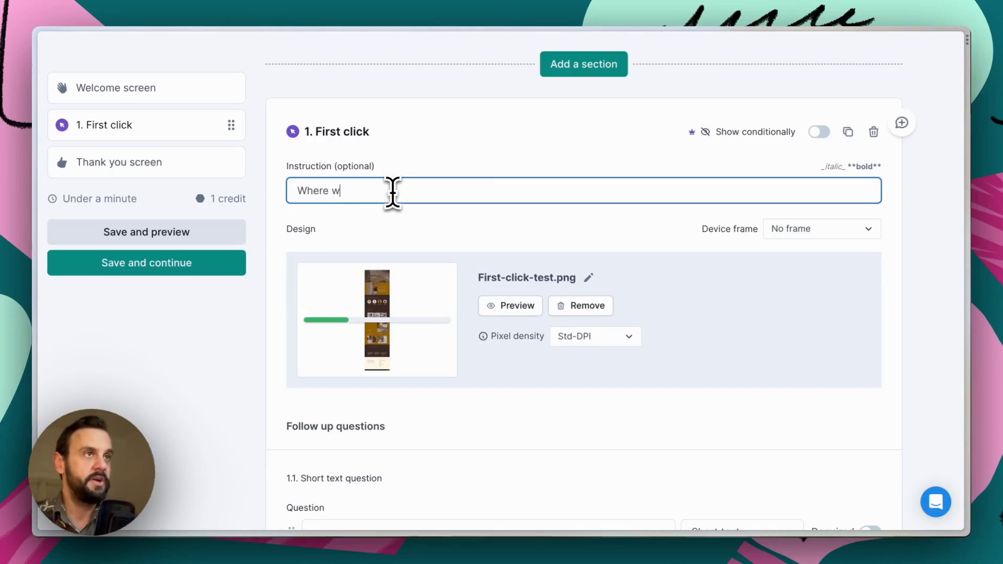
pyautogui.write('ould you click')
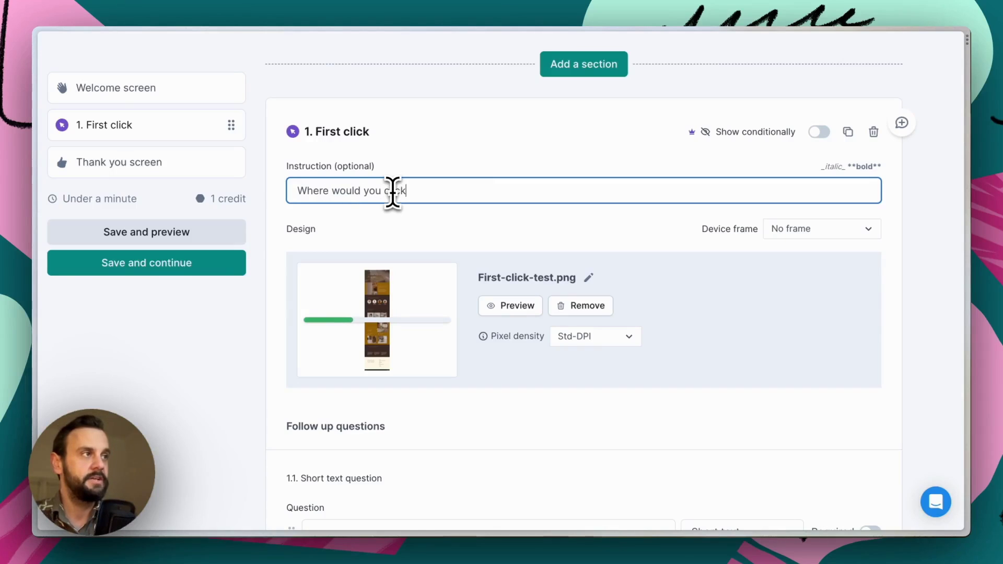
pyautogui.write(' to find out ')
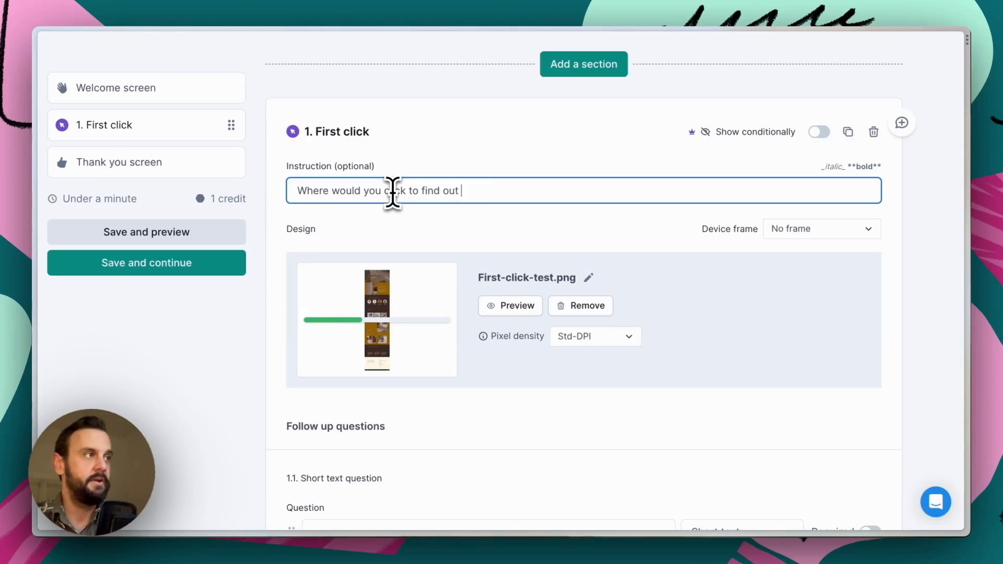
pyautogui.write('about our home staging s')
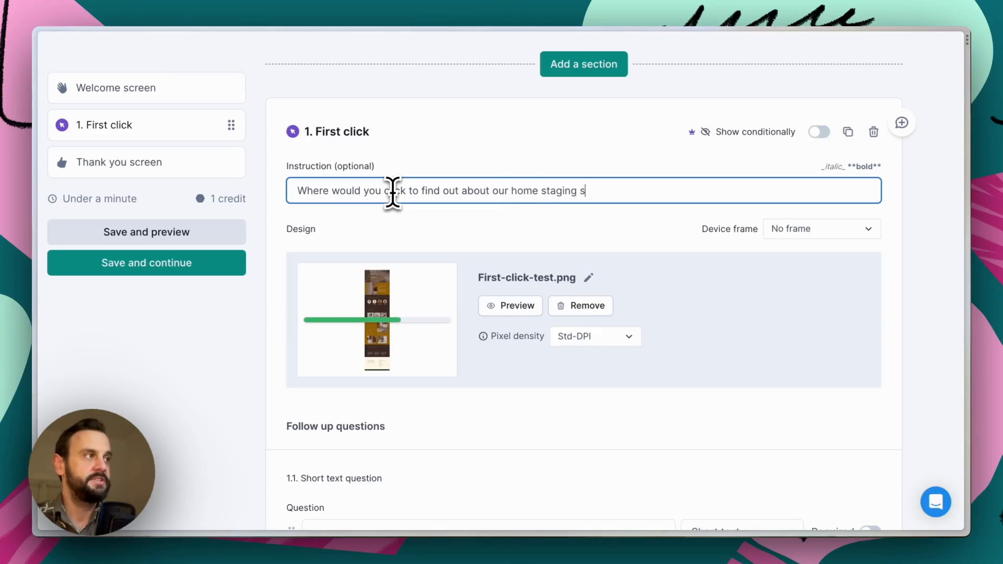
pyautogui.write('ervices?')
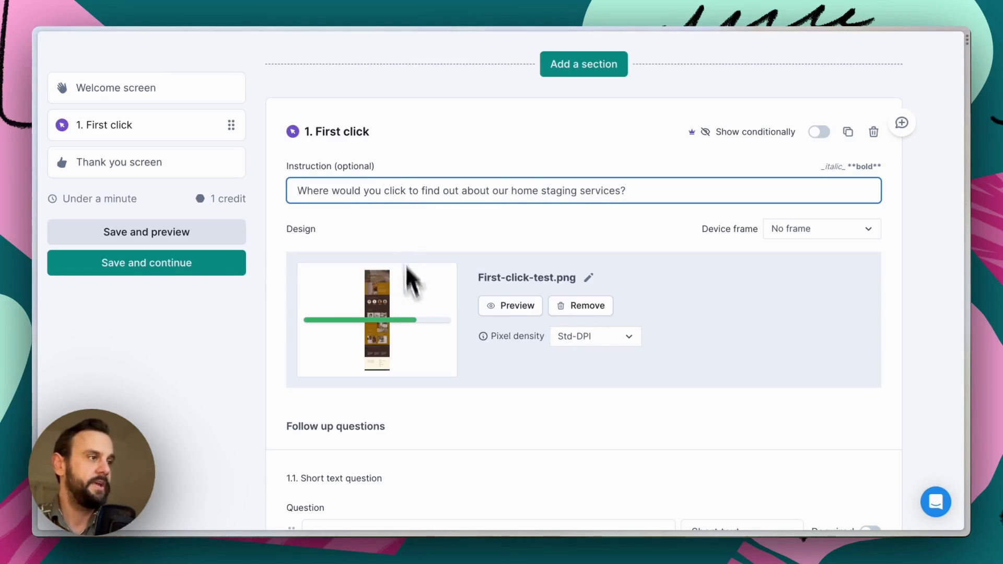
pyautogui.scroll(-2, 414, 319)
# Add a linear scale follow-up 'How clear was the content…' labelled Very unclear to Very clear.
pyautogui.scroll(-3, 415, 319)
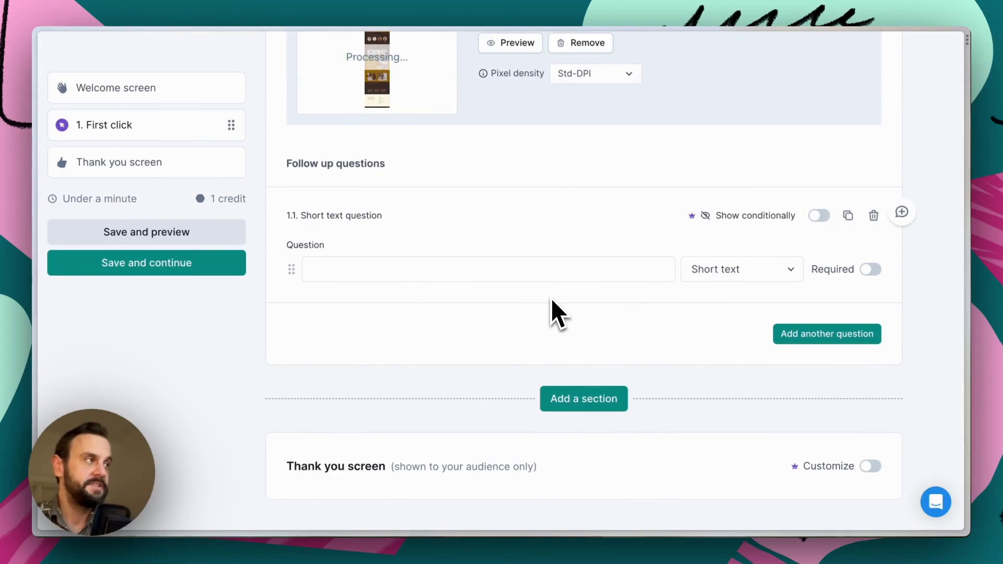
pyautogui.click(534, 270)
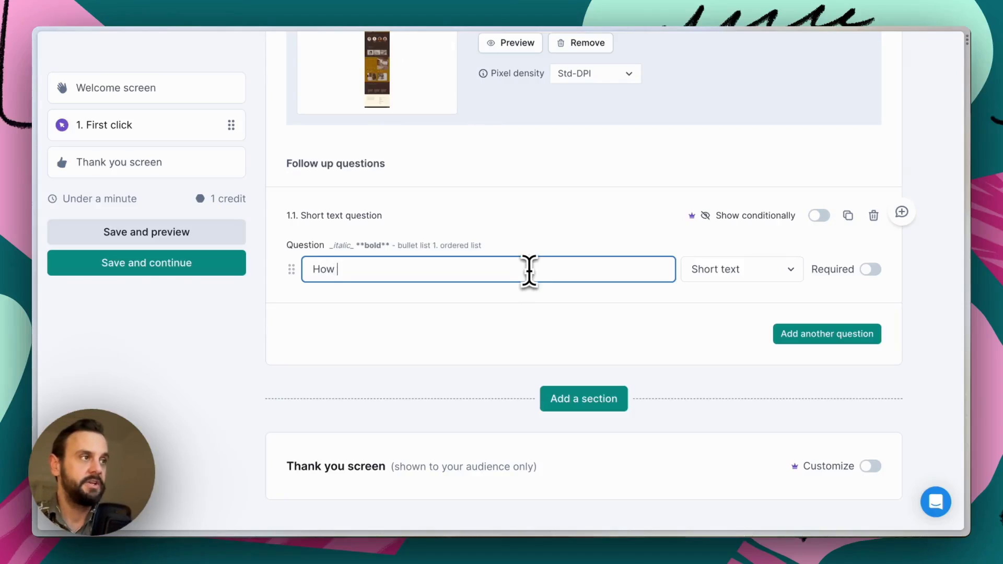
pyautogui.write('How clear was the c')
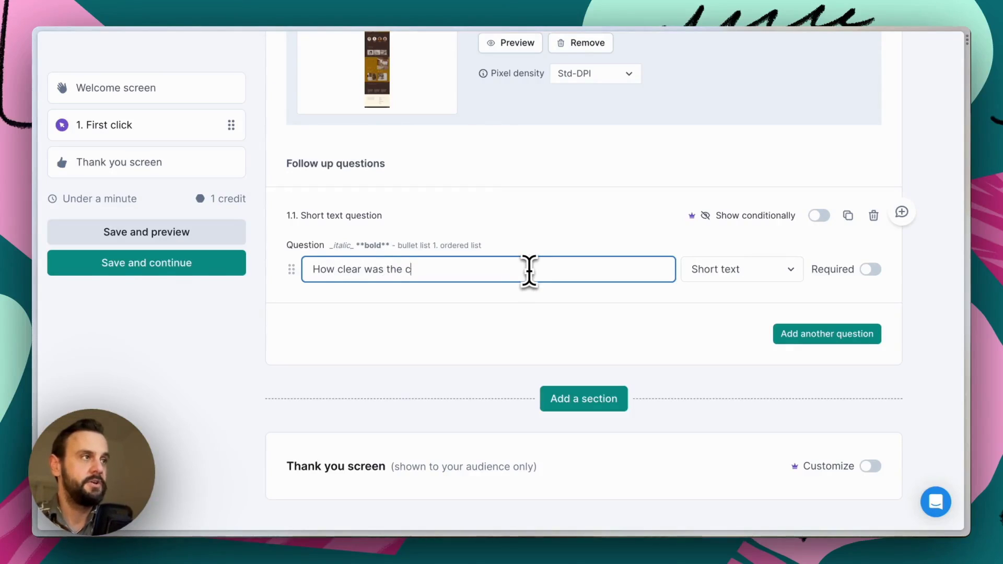
pyautogui.write('ontent when you were completing ')
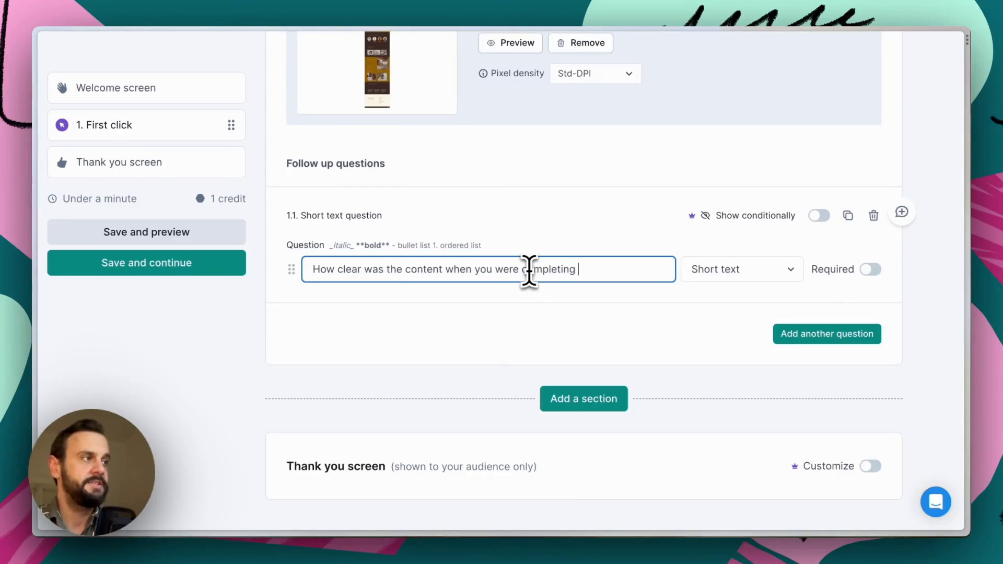
pyautogui.write('your task?')
pyautogui.click(717, 271)
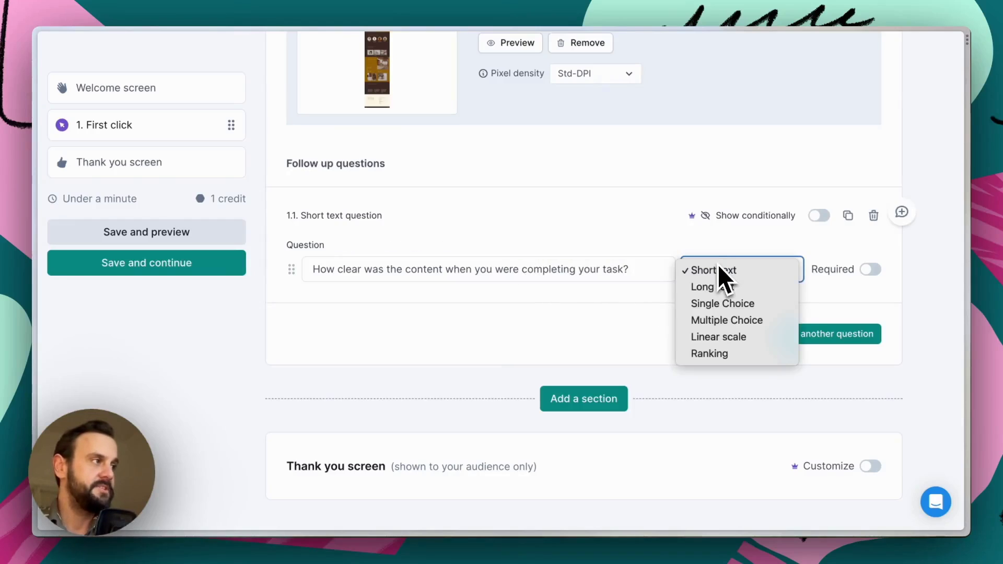
pyautogui.click(732, 338)
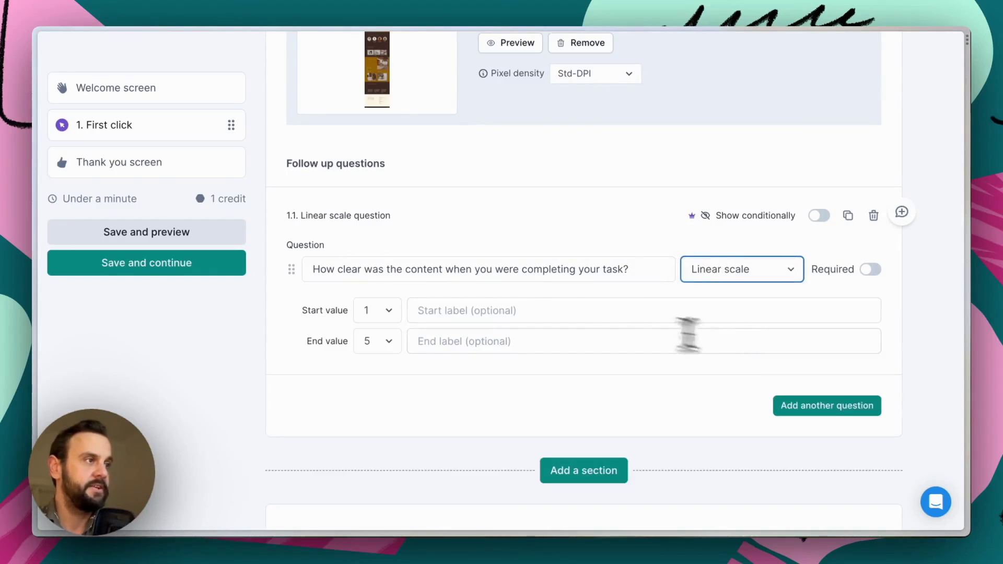
pyautogui.click(510, 311)
pyautogui.write('V')
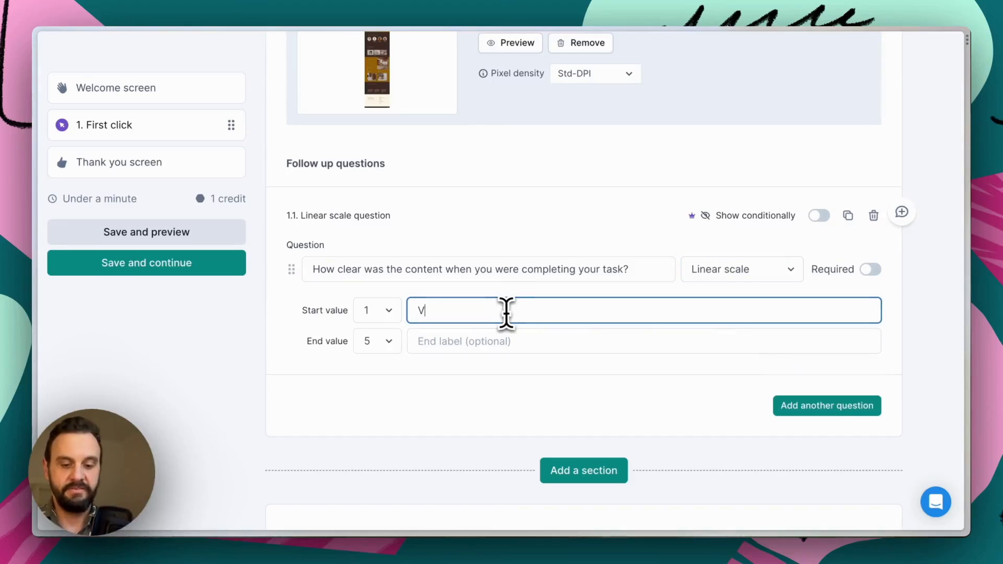
pyautogui.write('ery unclear')
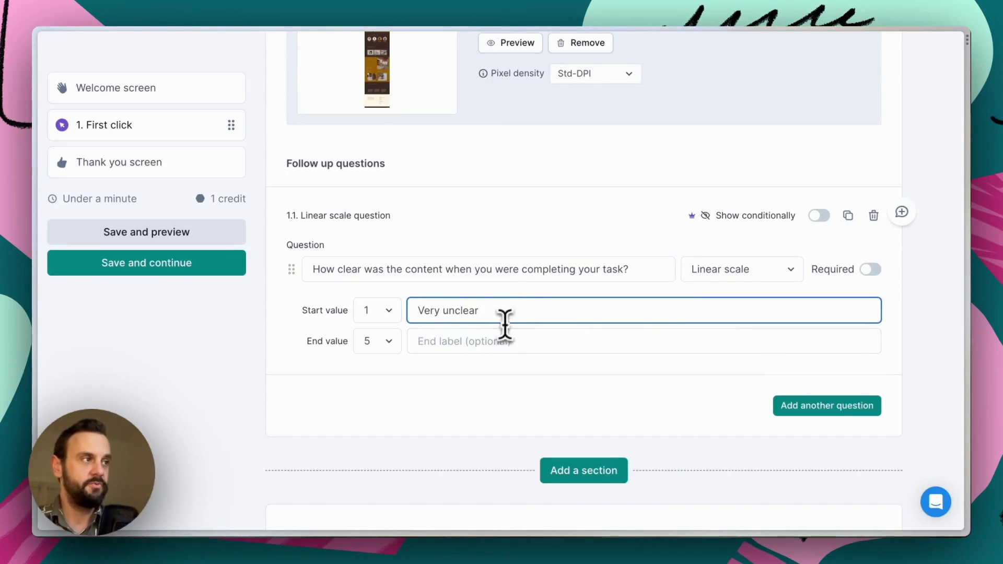
pyautogui.click(498, 340)
pyautogui.write('Ve')
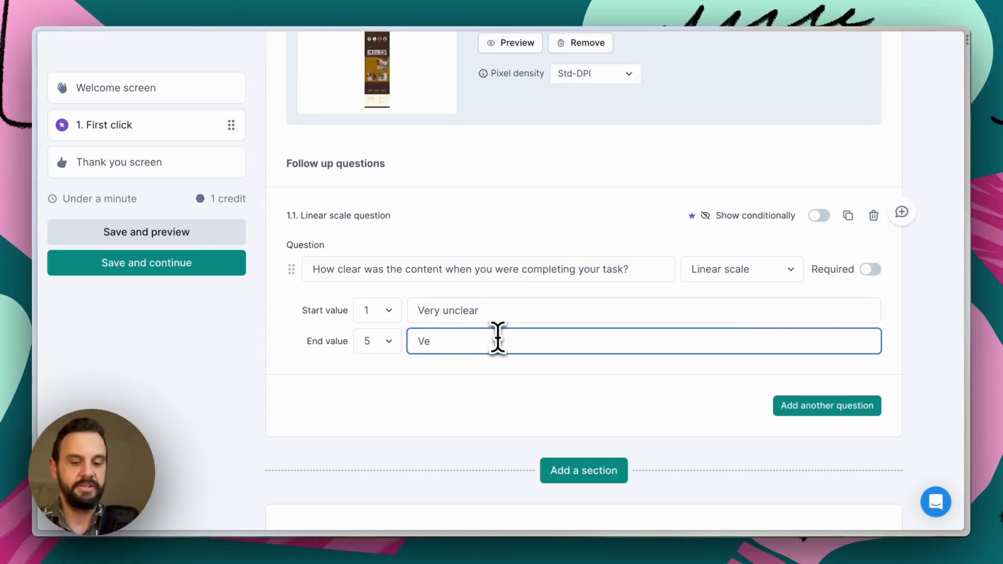
pyautogui.write('ry clear')
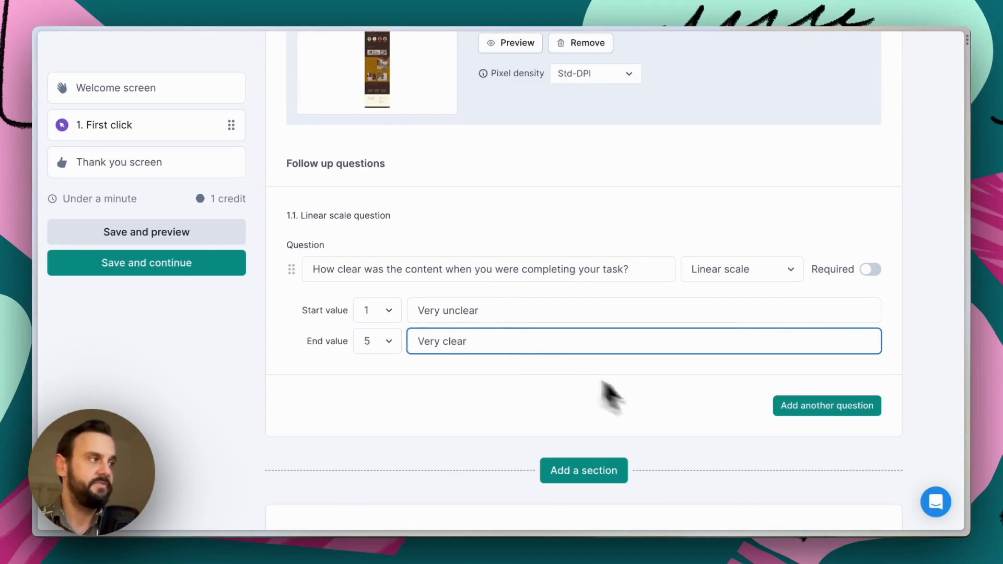
# Add a second linear scale 'How easy was it to complete this task?' labelled Very difficult to Very easy.
pyautogui.click(777, 413)
pyautogui.scroll(-3, 627, 398)
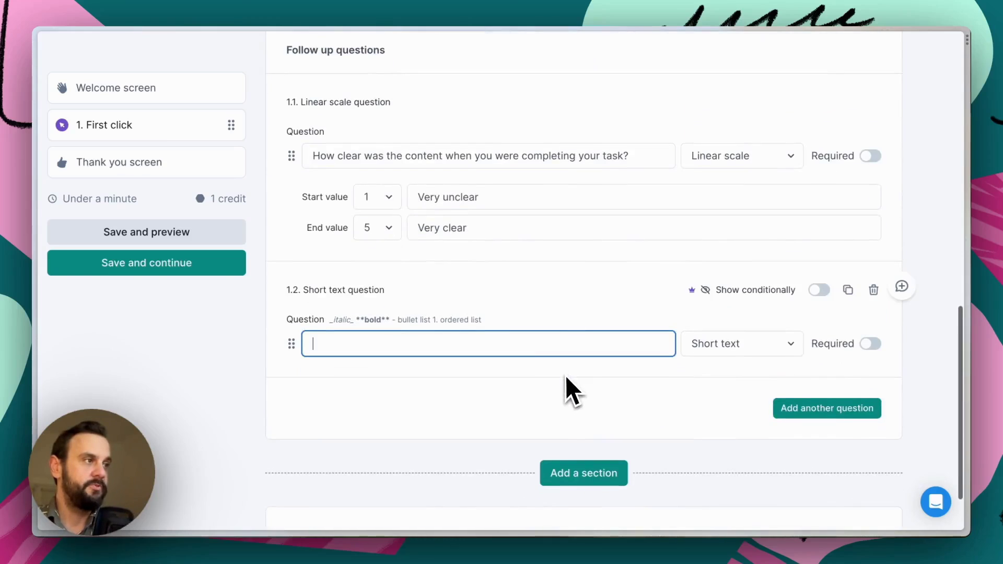
pyautogui.write('How eas')
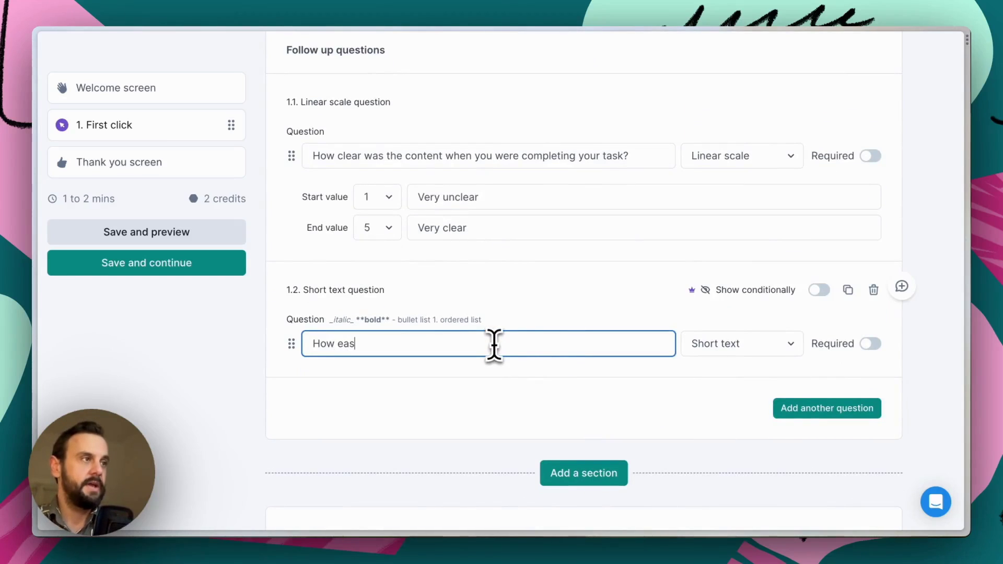
pyautogui.write('t')
pyautogui.press('BackSpace')
pyautogui.press('BackSpace')
pyautogui.write('y was ')
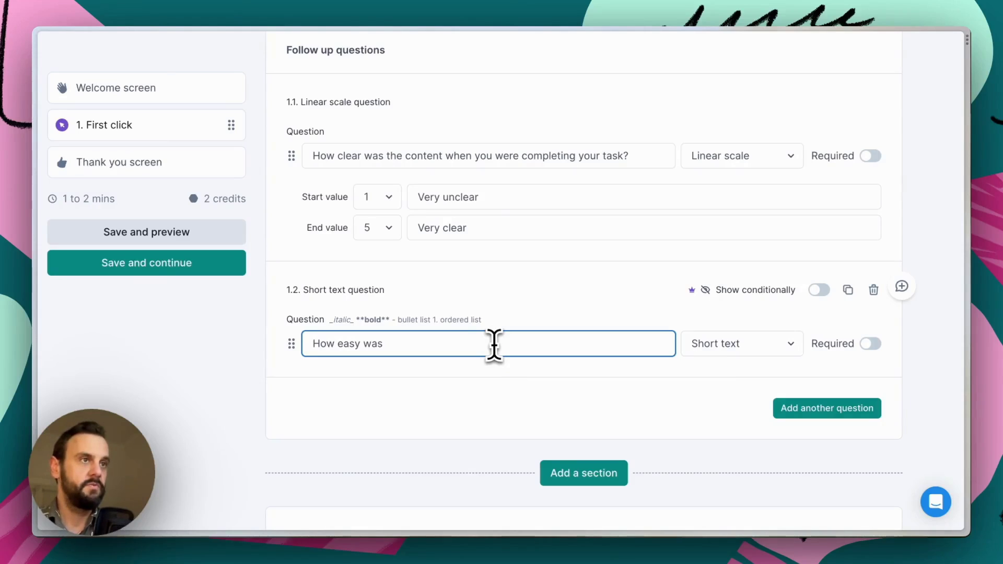
pyautogui.write('it to co,mp')
pyautogui.press('BackSpace')
pyautogui.press('BackSpace')
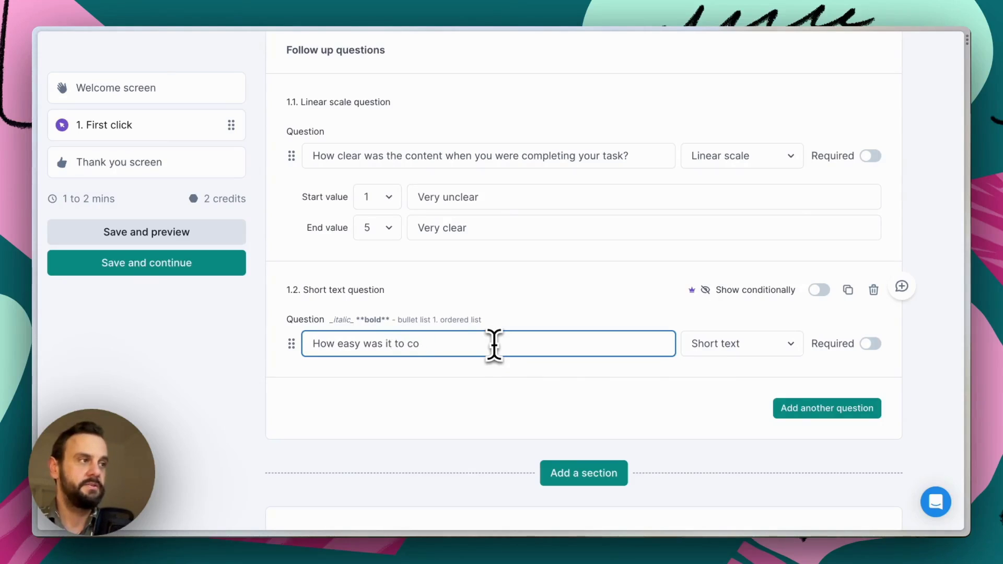
pyautogui.write('mplete this task?')
pyautogui.click(730, 346)
pyautogui.click(723, 410)
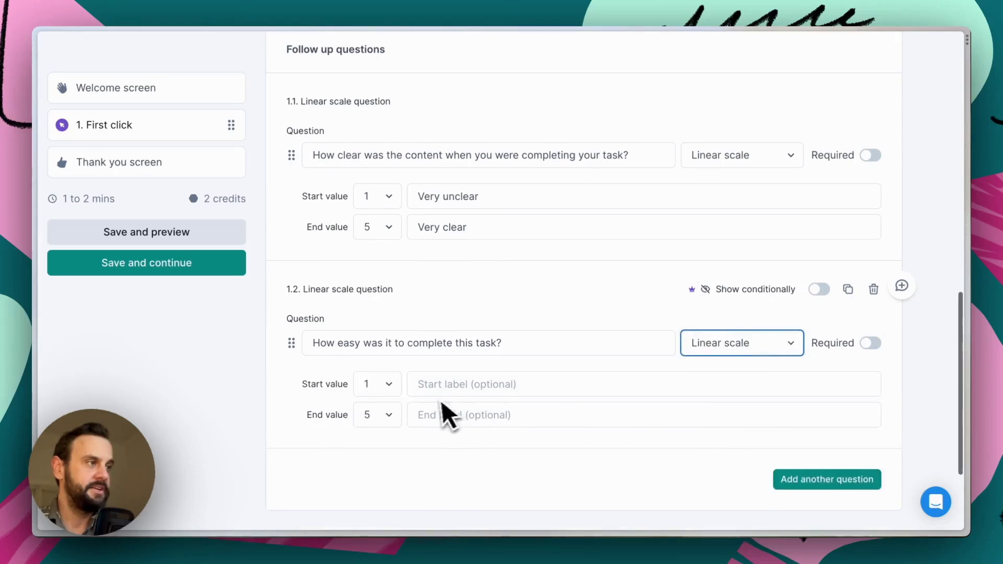
pyautogui.scroll(-1, 444, 416)
pyautogui.click(454, 365)
pyautogui.write('Very d')
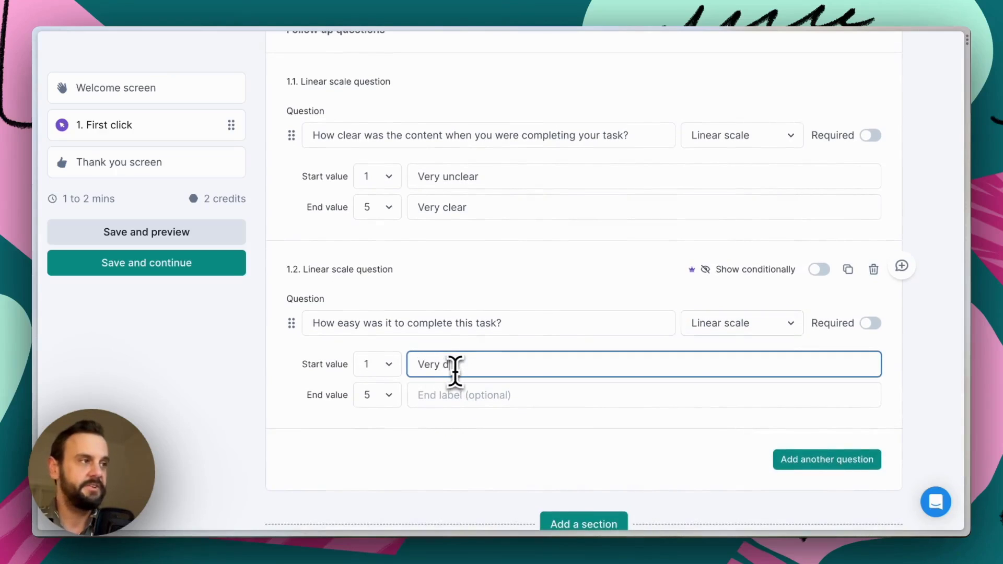
pyautogui.write('ifficult')
pyautogui.press('Tab')
pyautogui.press('Tab')
pyautogui.write('Ve')
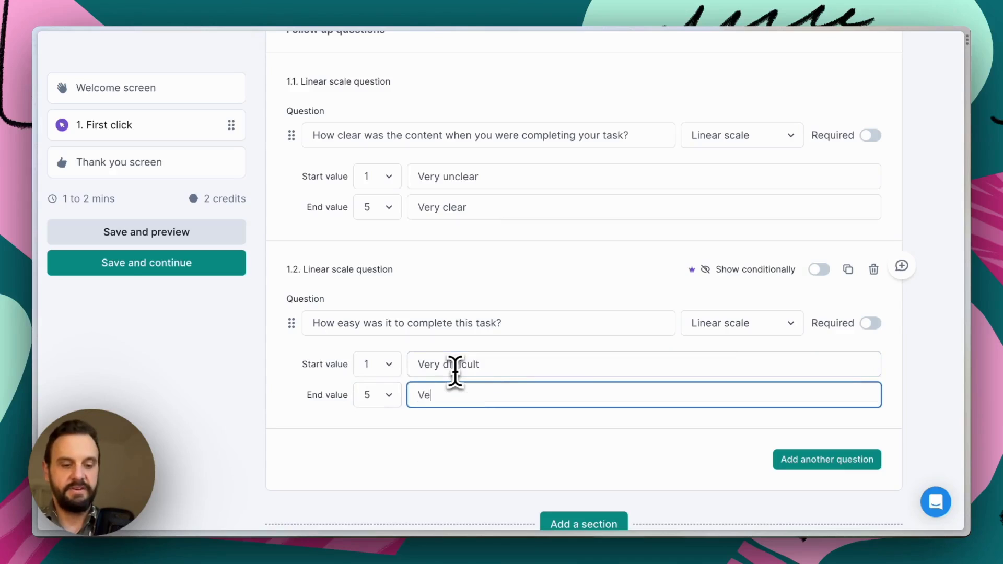
pyautogui.write('ry easy')
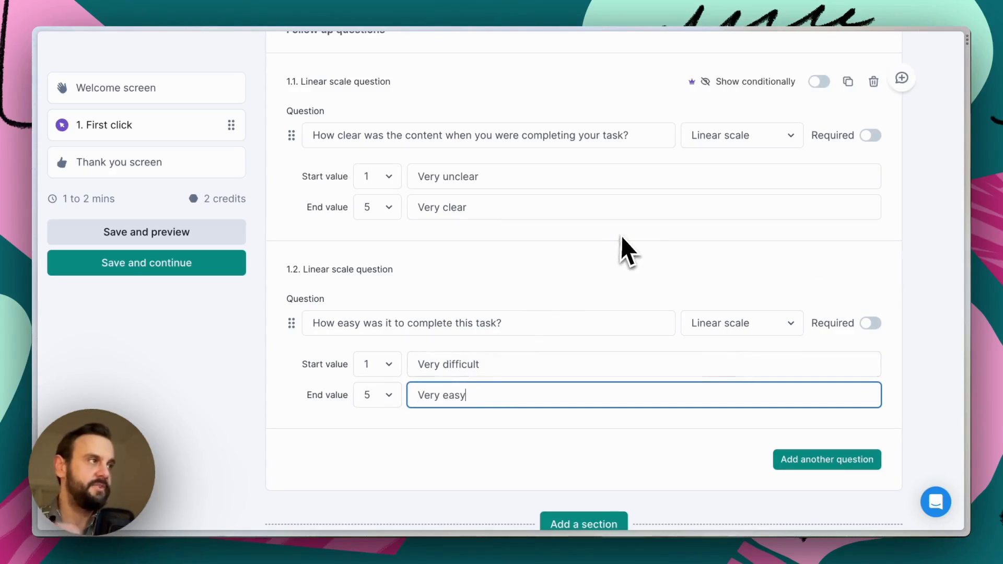
pyautogui.scroll(2, 622, 236)
# Preview First-click-test.png at full size and scroll through the services and portfolio sections.
pyautogui.scroll(5, 622, 238)
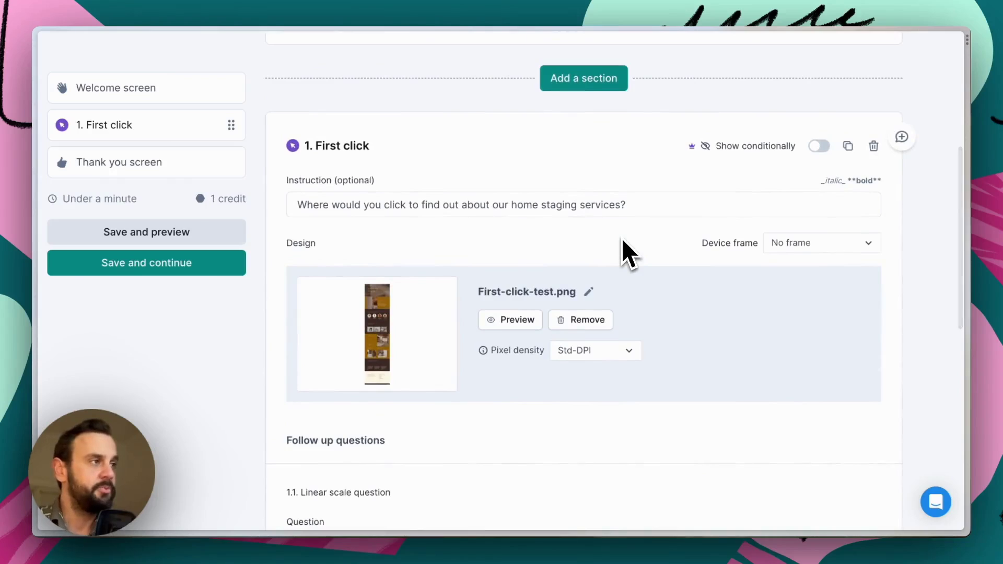
pyautogui.click(528, 319)
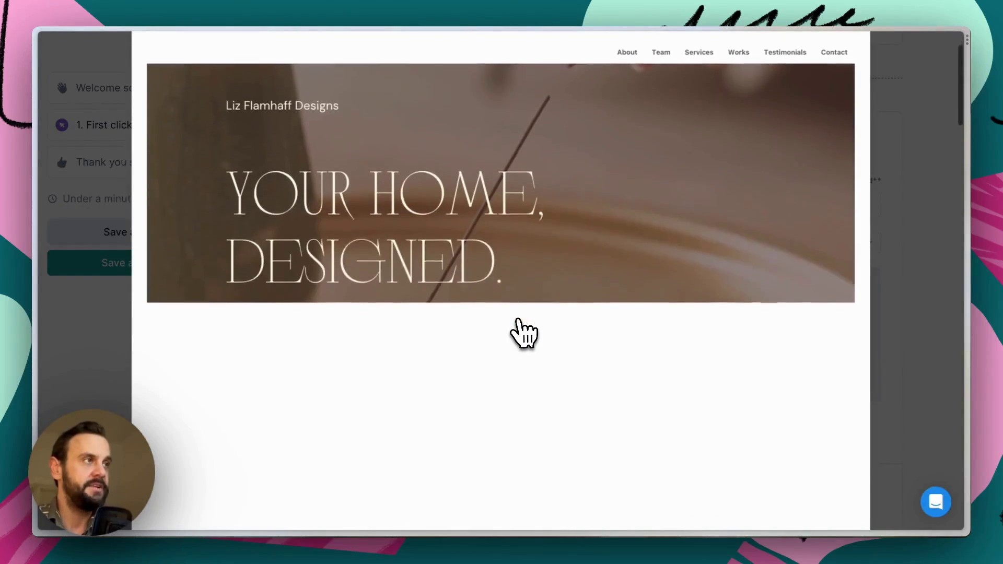
pyautogui.scroll(-7, 521, 329)
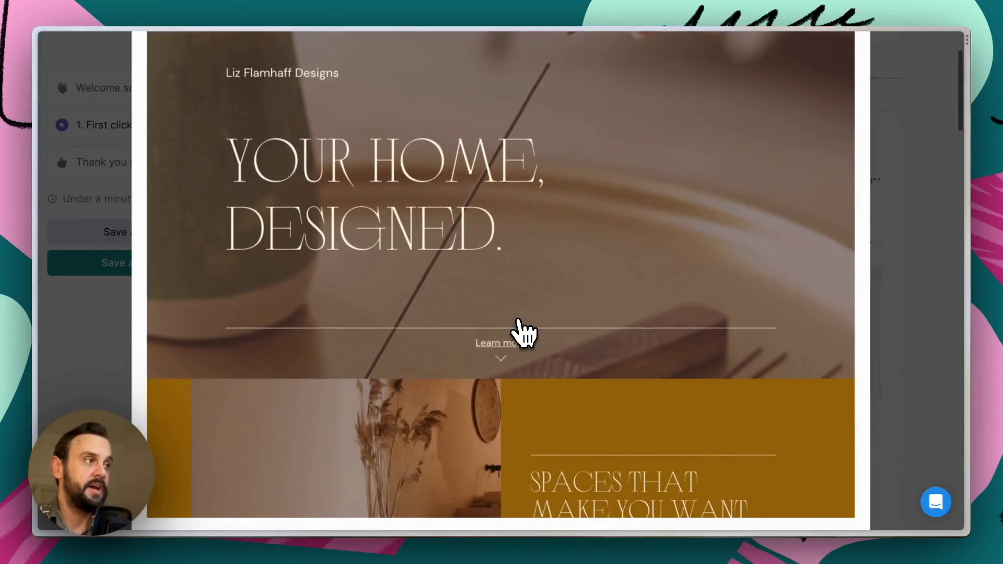
pyautogui.scroll(-8, 520, 330)
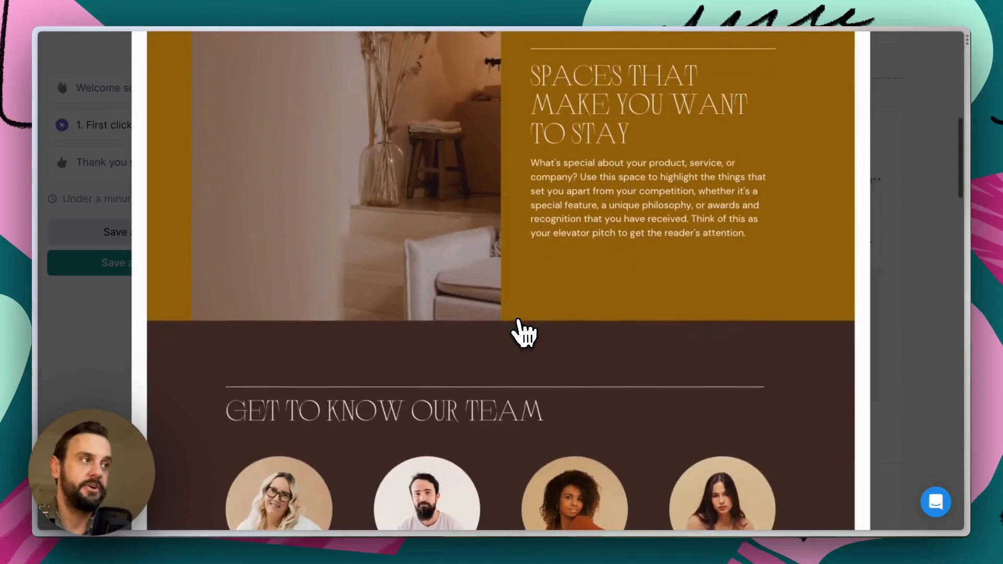
pyautogui.scroll(-7, 521, 329)
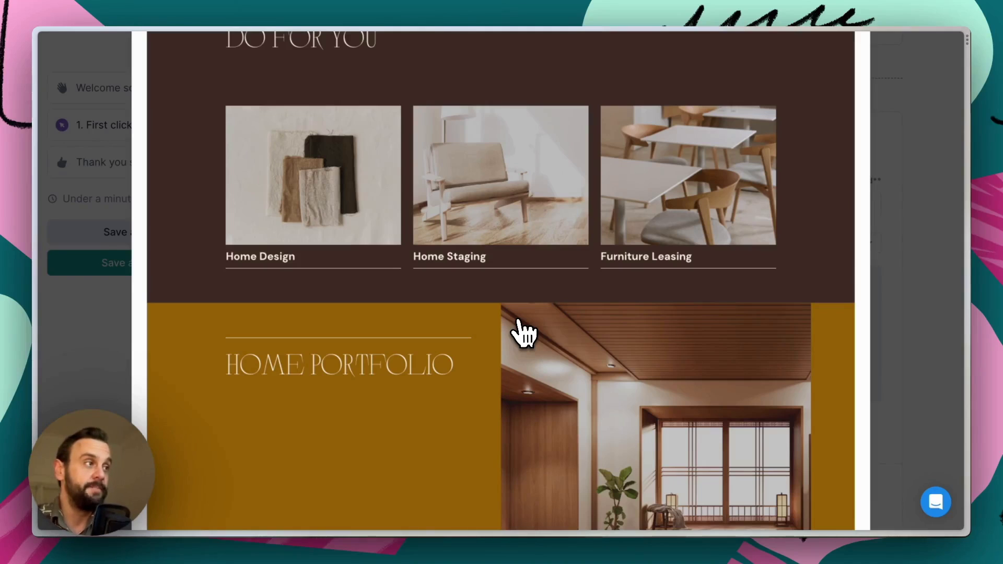
pyautogui.scroll(-8, 520, 330)
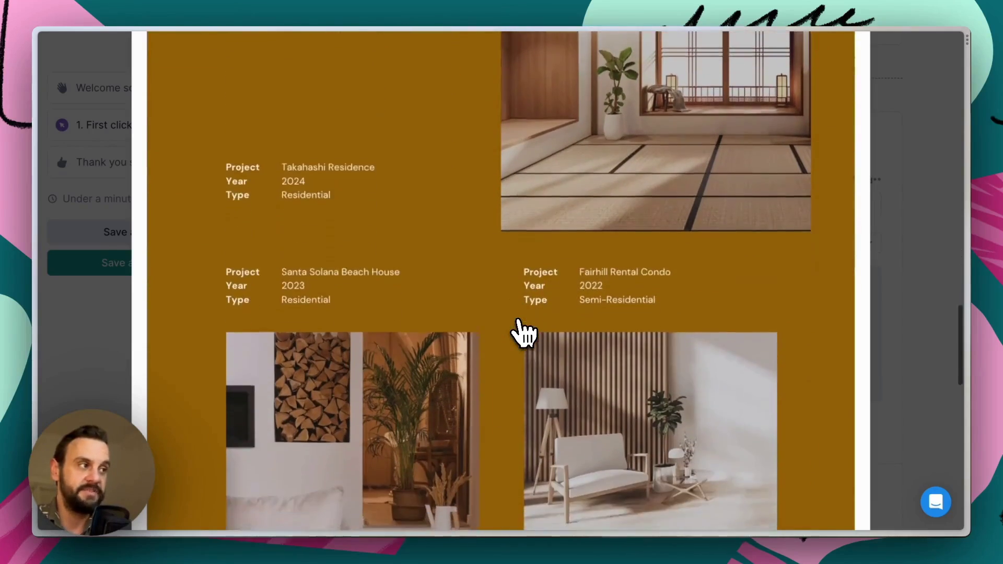
pyautogui.scroll(-10, 520, 329)
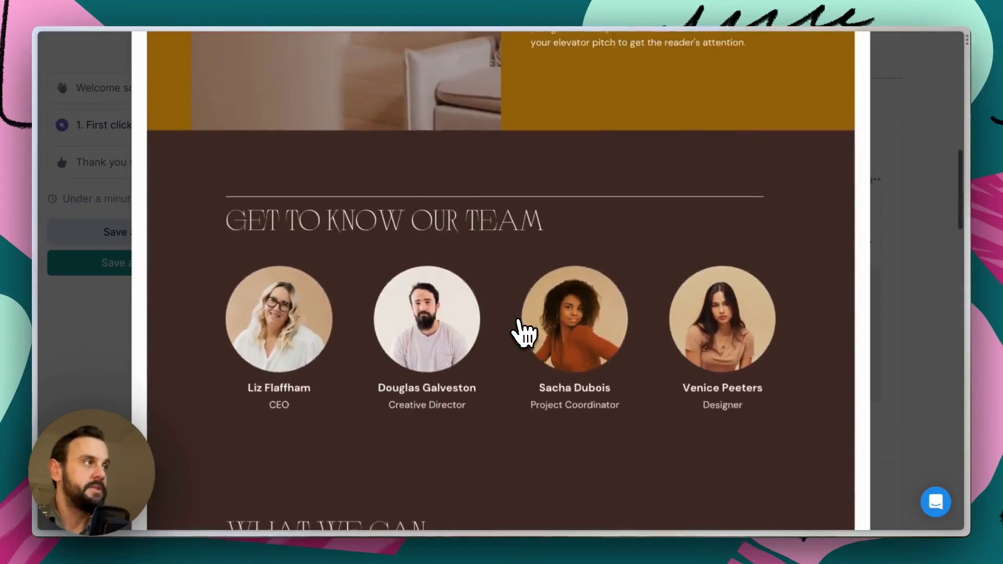
pyautogui.scroll(20, 521, 329)
pyautogui.scroll(-15, 520, 329)
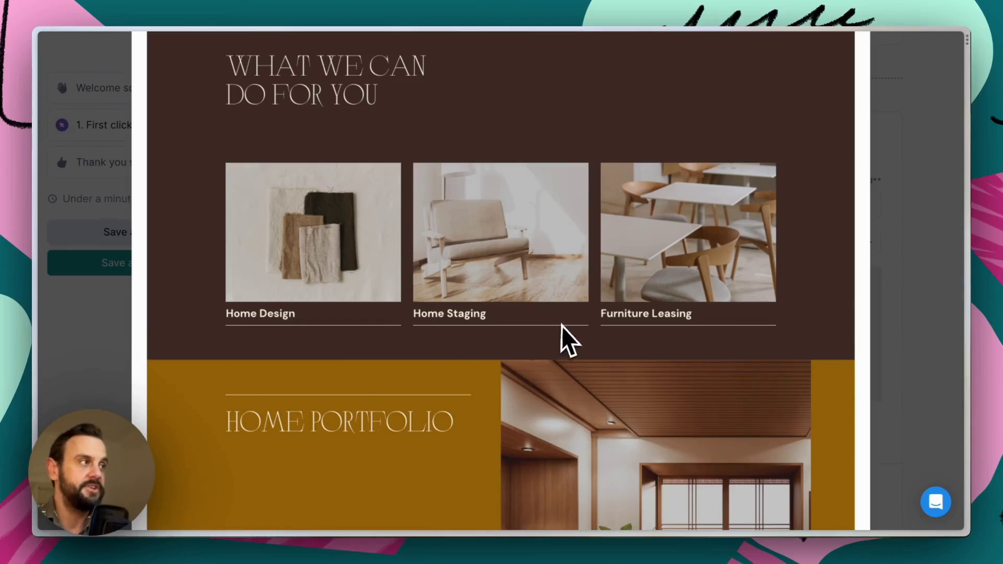
# Close the screenshot preview and return to the First click editor.
pyautogui.scroll(15, 704, 253)
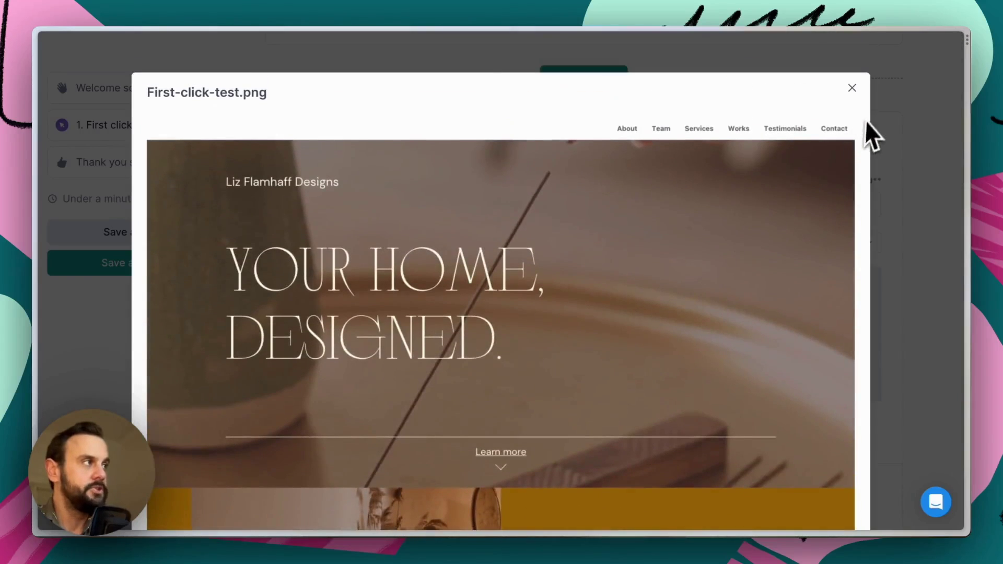
pyautogui.click(852, 88)
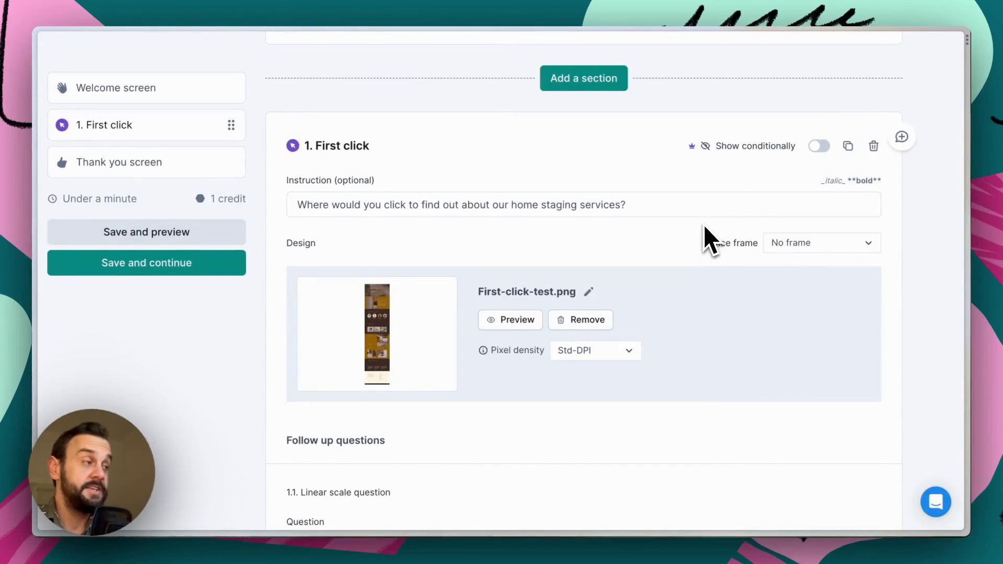
pyautogui.scroll(-1, 811, 184)
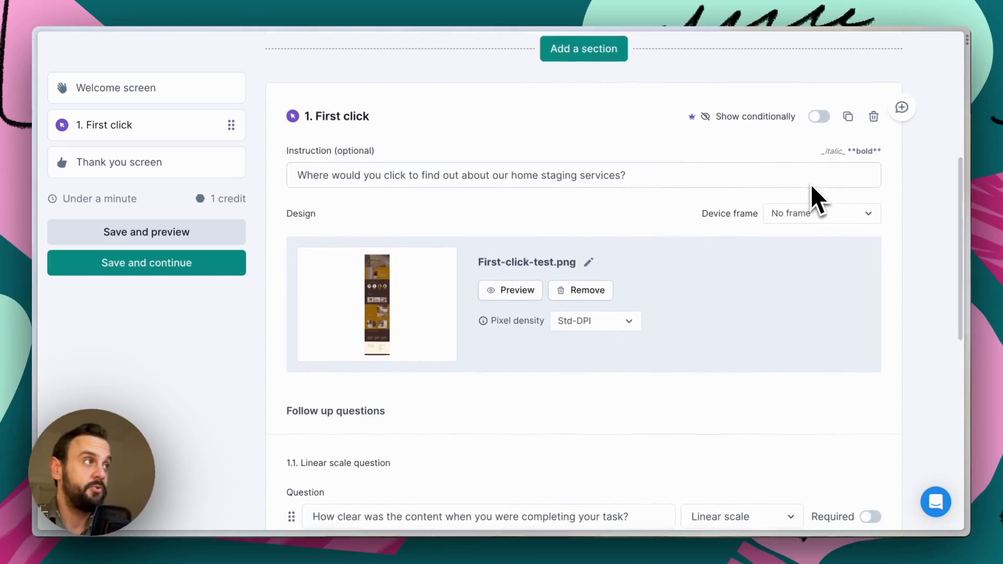
pyautogui.scroll(2, 810, 184)
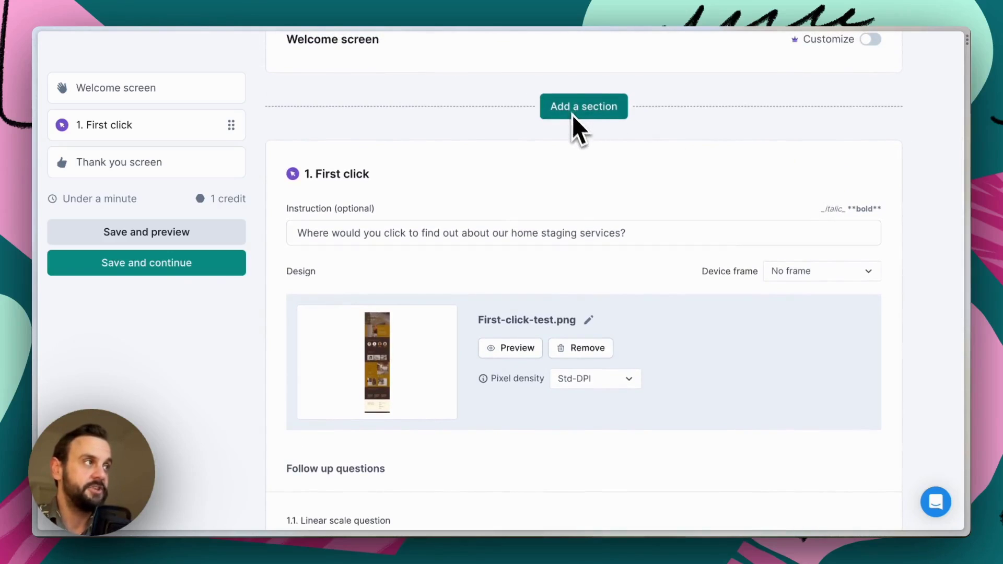
# Browse section types twice, deleting each empty section, then save and continue to Recruit.
pyautogui.click(587, 111)
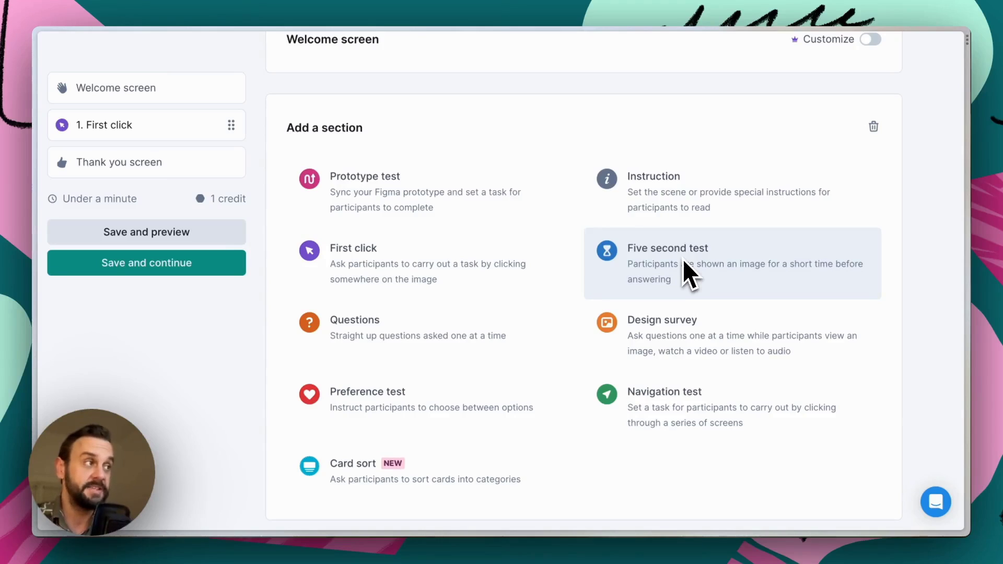
pyautogui.click(873, 127)
pyautogui.scroll(-10, 784, 240)
pyautogui.scroll(-2, 758, 277)
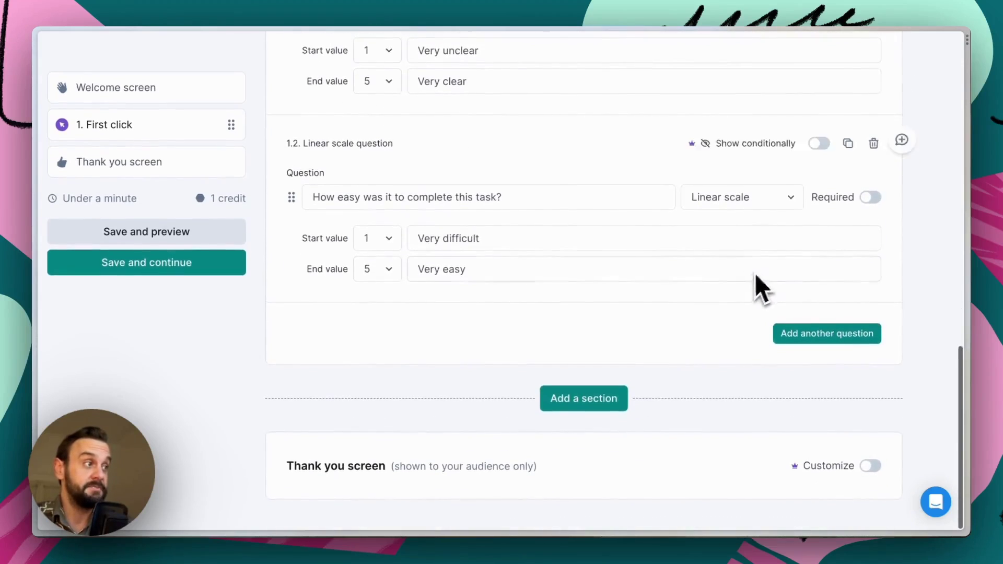
pyautogui.click(591, 397)
pyautogui.scroll(-1, 616, 418)
pyautogui.scroll(-5, 650, 422)
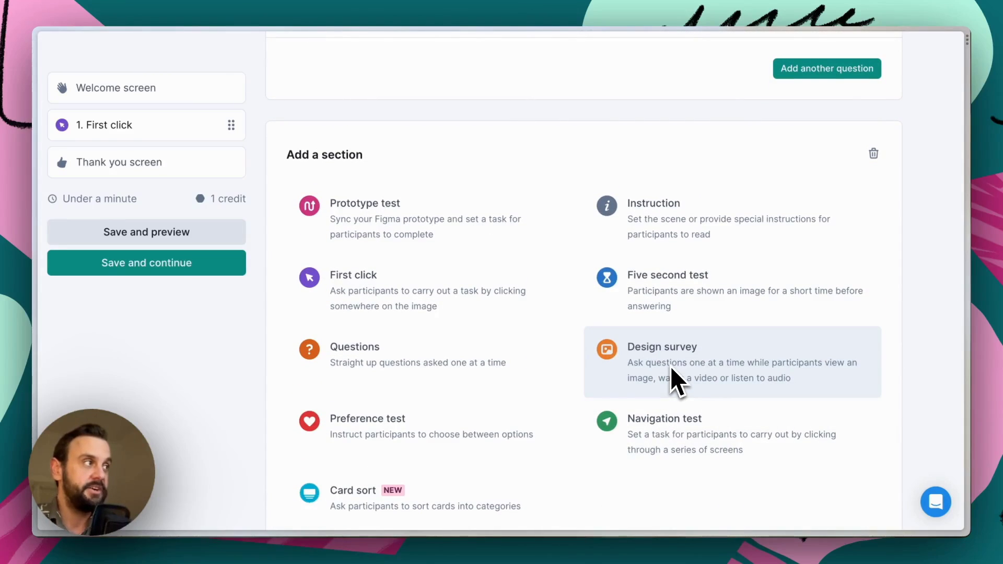
pyautogui.click(874, 154)
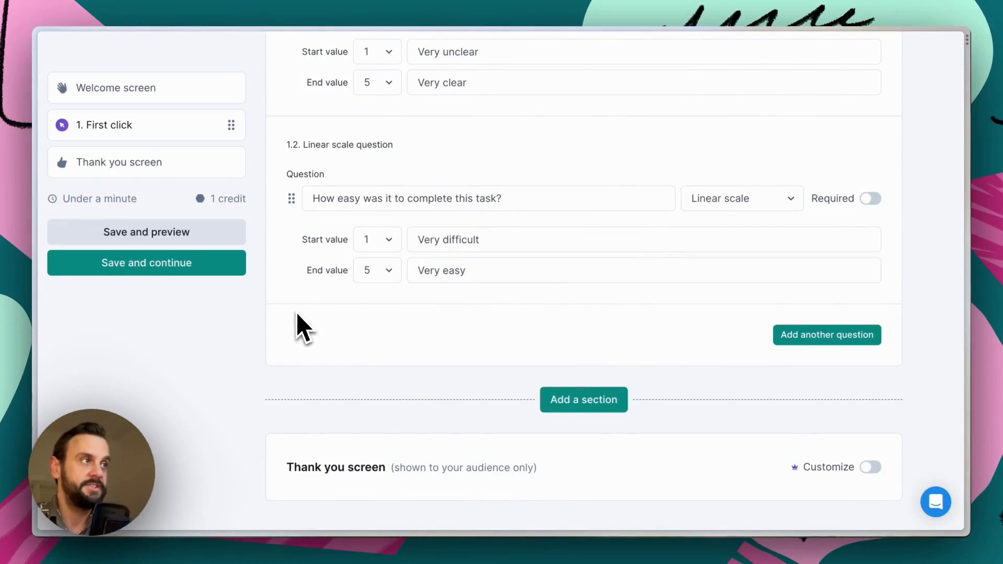
pyautogui.scroll(6, 366, 252)
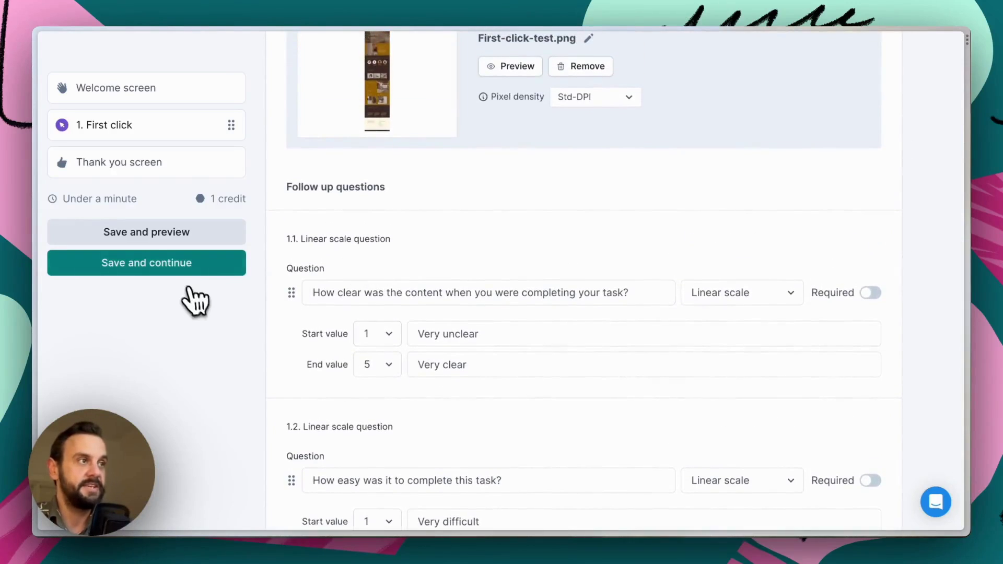
pyautogui.click(214, 269)
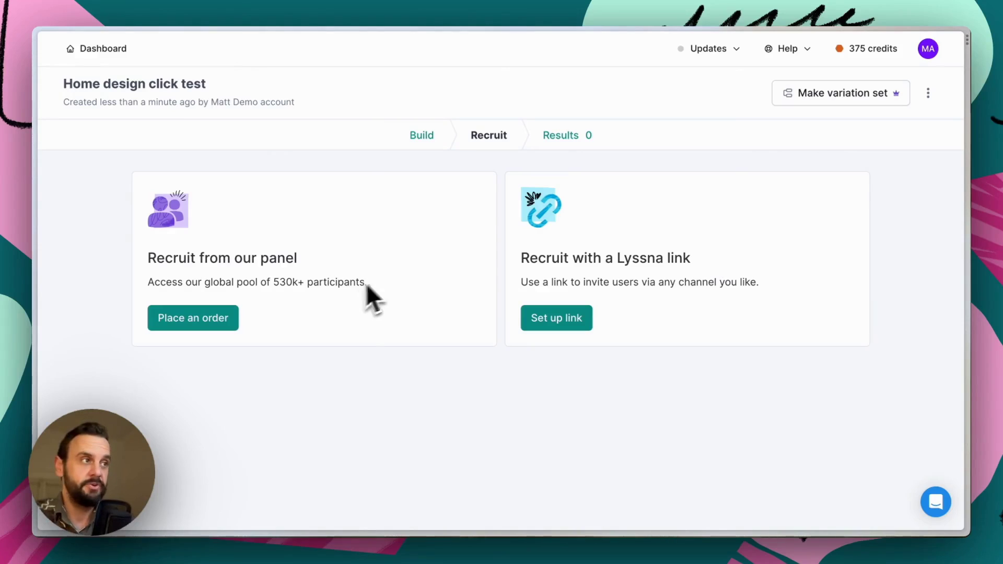
# Place a Lyssna Panel order for 25 participants, costing 25 credits.
pyautogui.click(234, 324)
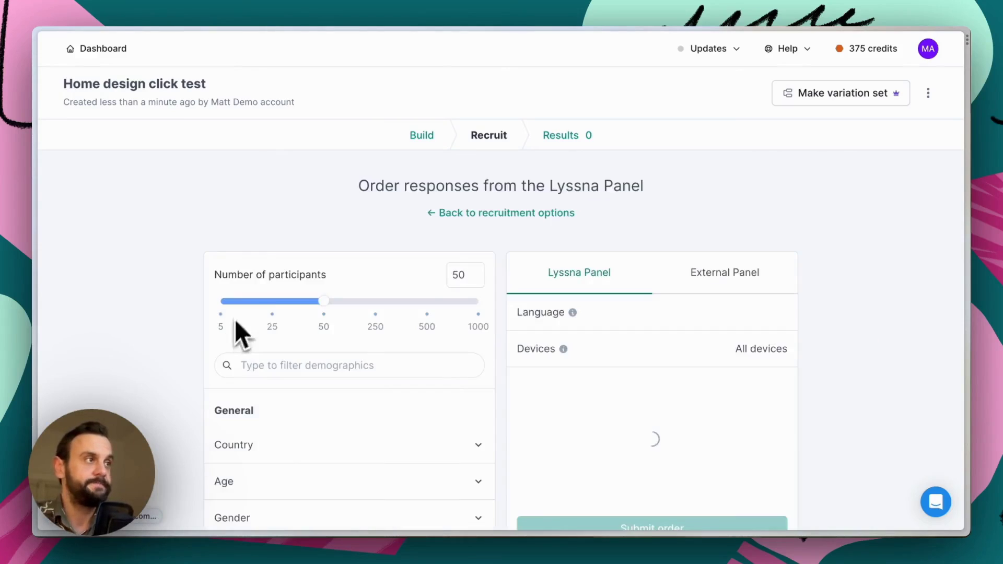
pyautogui.scroll(-3, 355, 285)
pyautogui.scroll(-2, 498, 271)
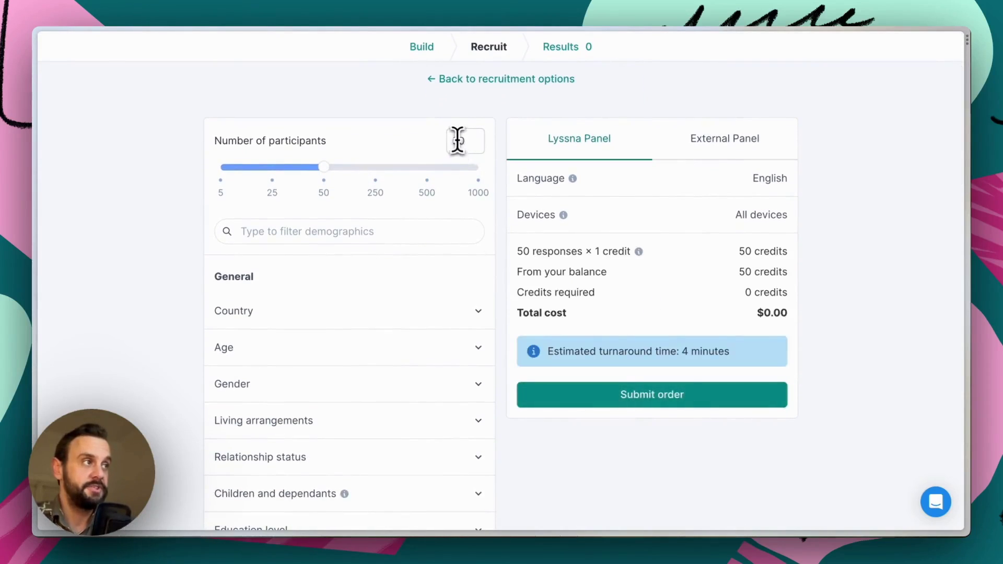
pyautogui.doubleClick(457, 140)
pyautogui.write('25')
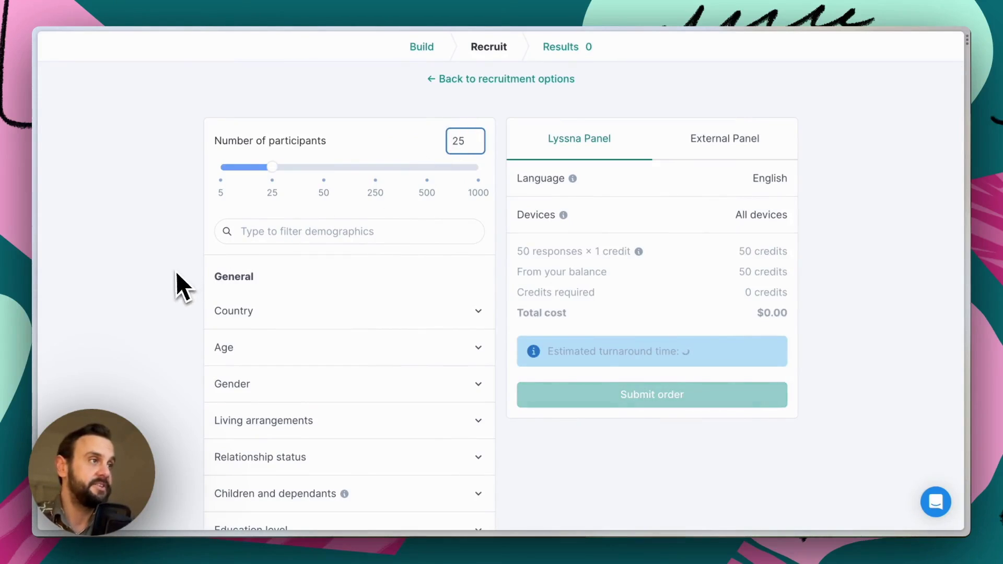
pyautogui.scroll(-2, 175, 272)
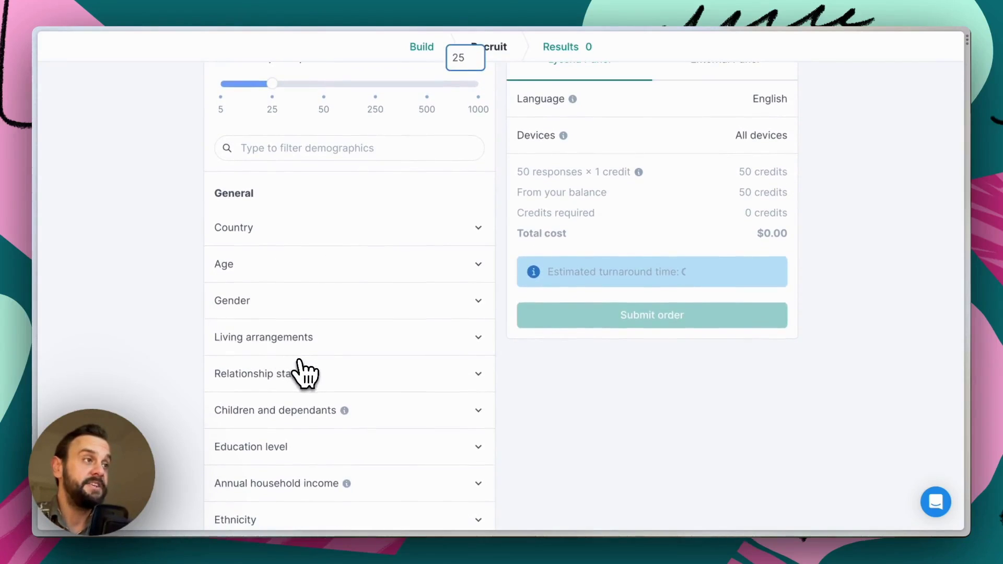
pyautogui.scroll(-2, 302, 372)
pyautogui.scroll(-4, 303, 372)
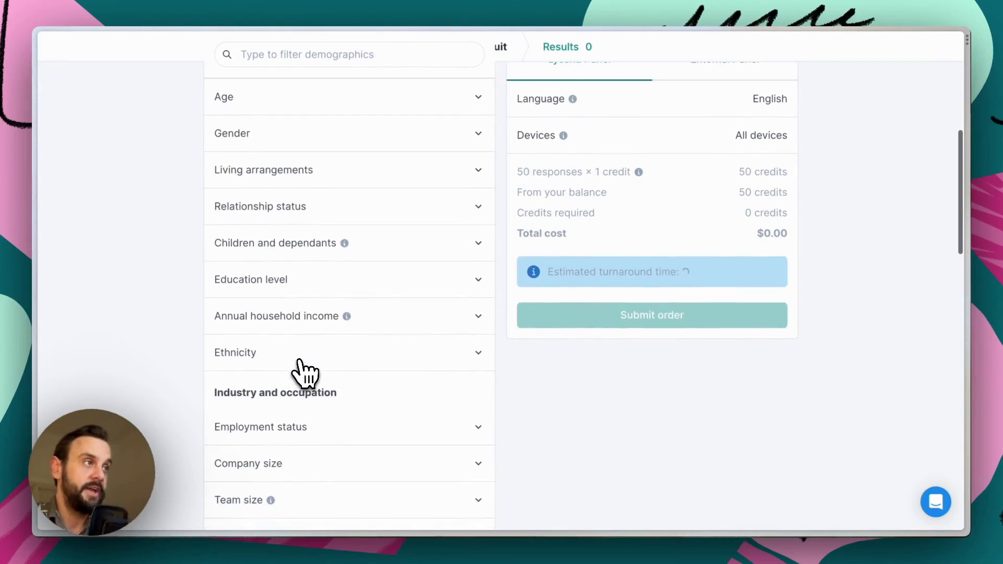
pyautogui.scroll(3, 302, 372)
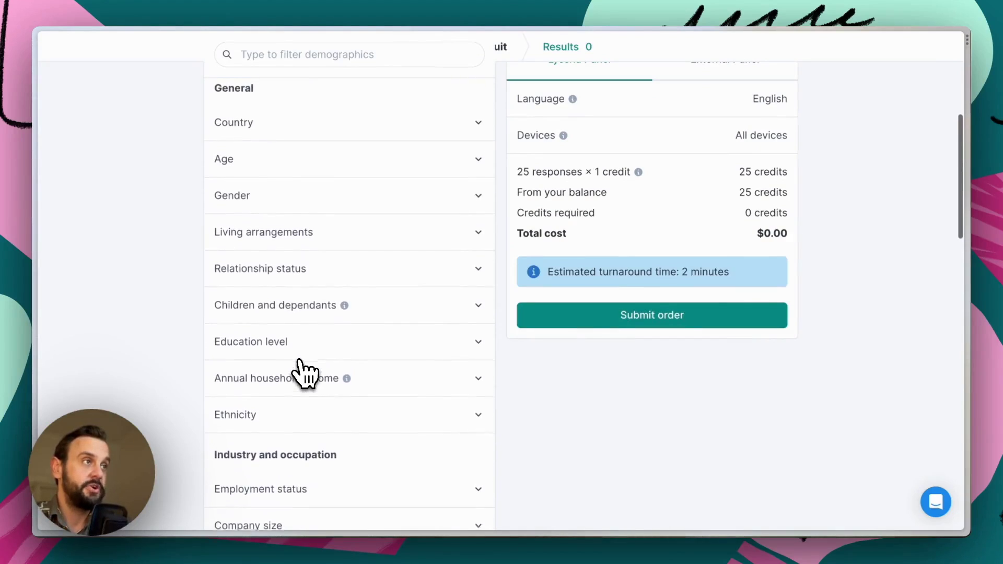
pyautogui.click(273, 143)
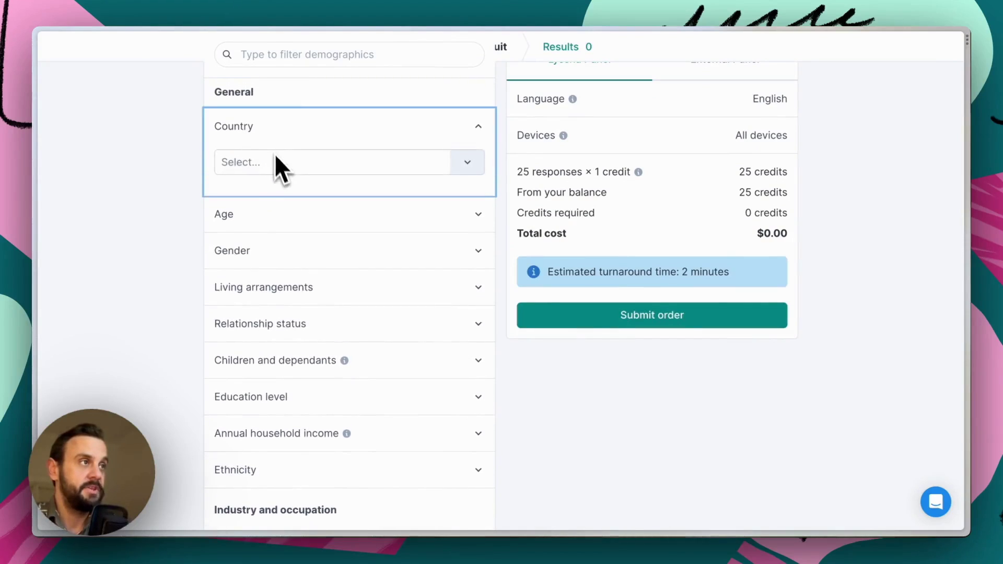
# Restrict the panel participants' country to the United States.
pyautogui.click(276, 164)
pyautogui.write('united')
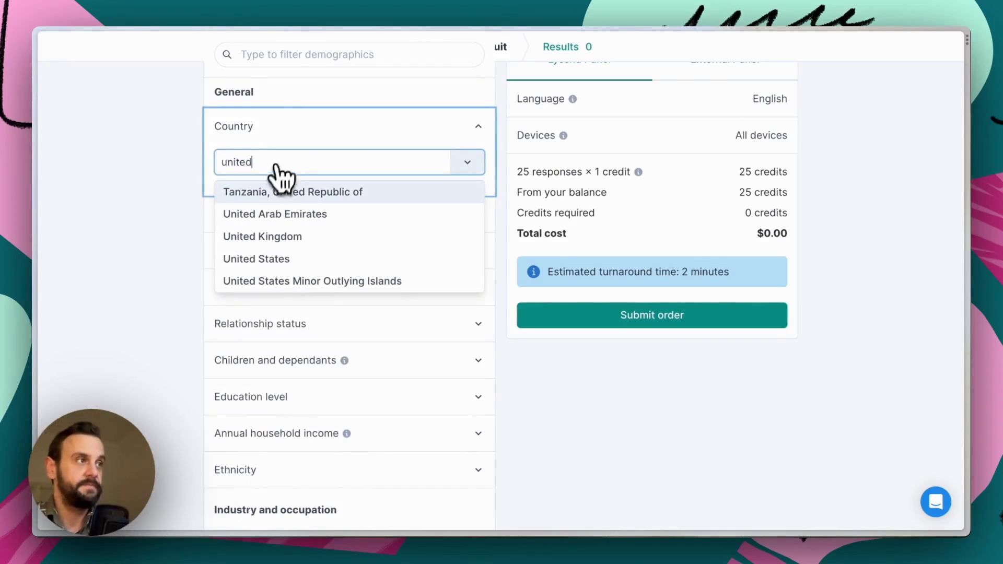
pyautogui.click(288, 261)
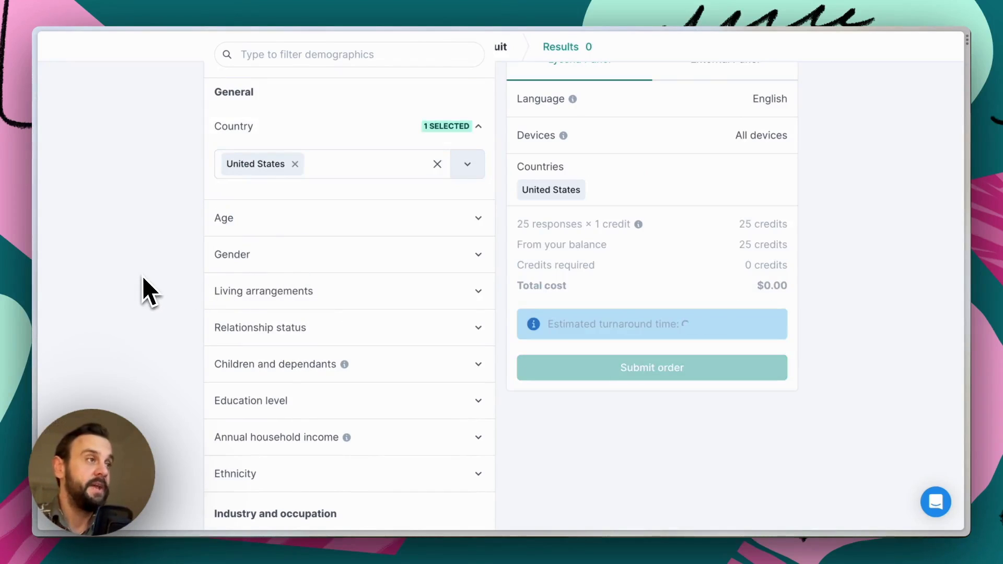
pyautogui.scroll(2, 143, 276)
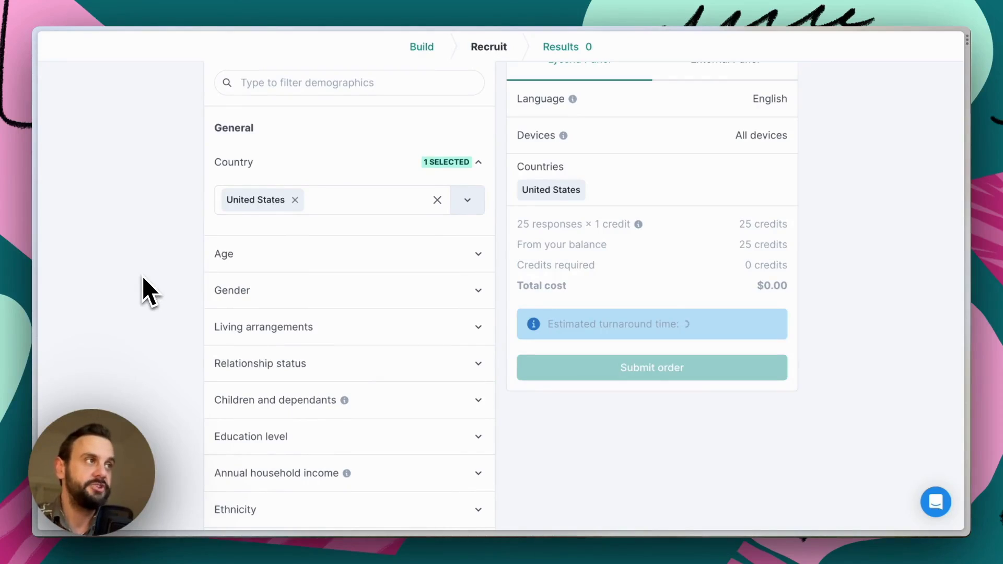
pyautogui.scroll(1, 142, 275)
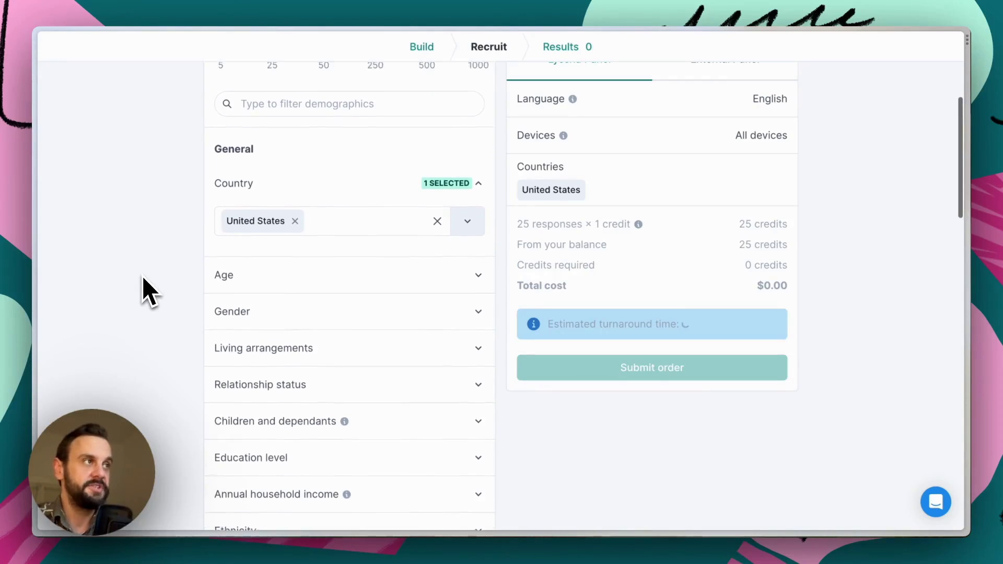
# Target all four home ownership groups: home owners and investment property owners, mortgaged or outright.
pyautogui.click(326, 108)
pyautogui.write('ho')
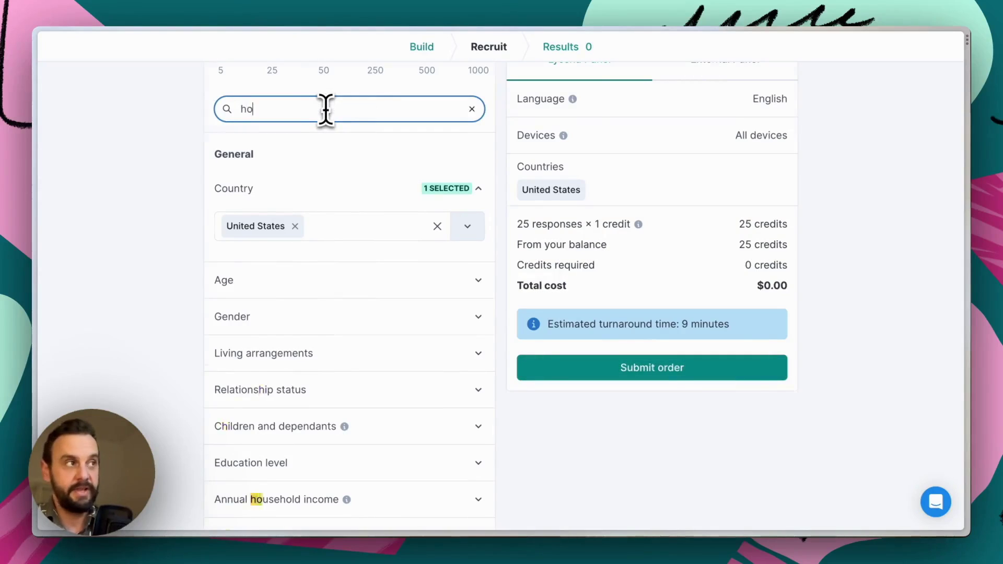
pyautogui.write('me ow')
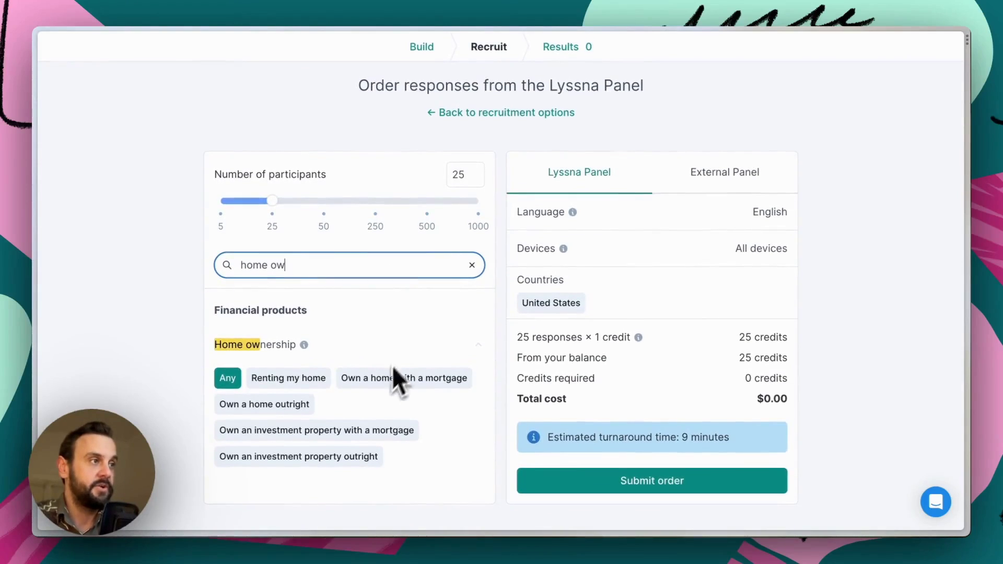
pyautogui.click(395, 386)
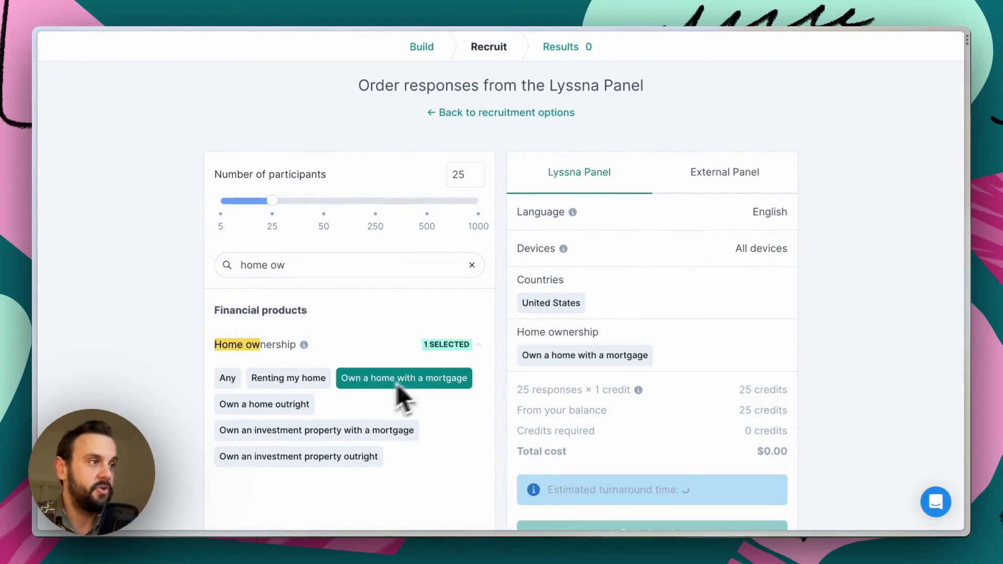
pyautogui.click(282, 409)
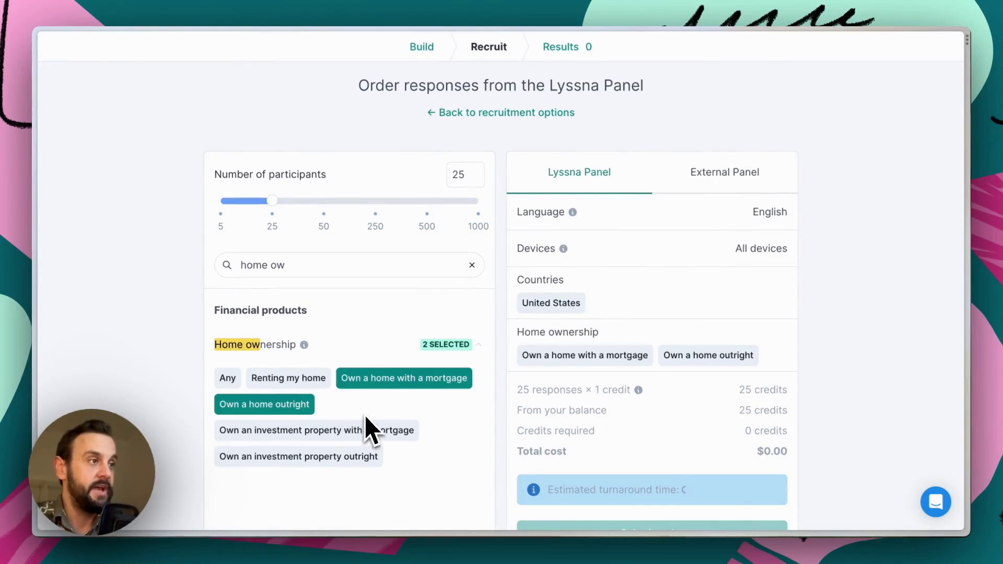
pyautogui.click(323, 435)
pyautogui.click(324, 455)
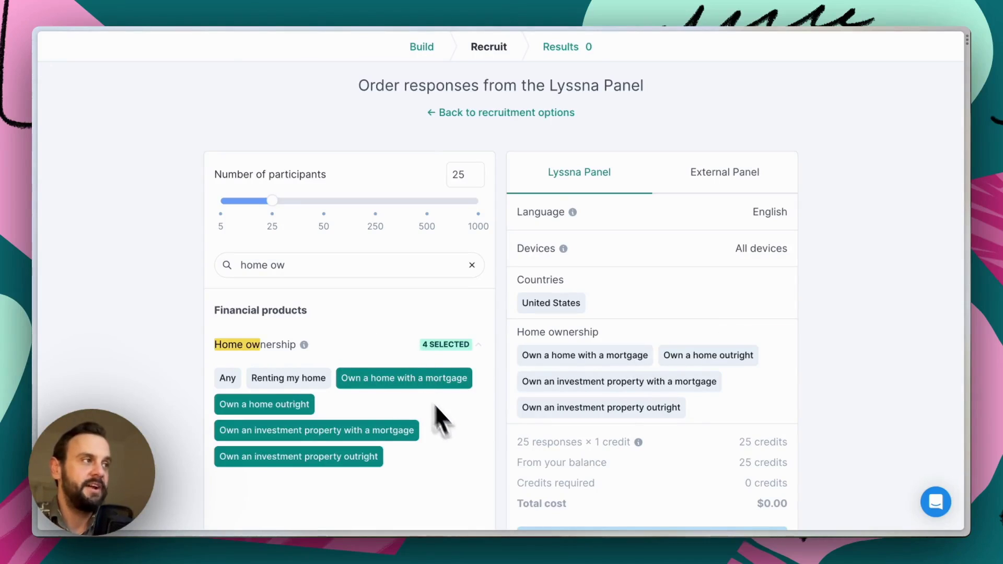
pyautogui.moveTo(673, 393)
pyautogui.scroll(-2, 671, 390)
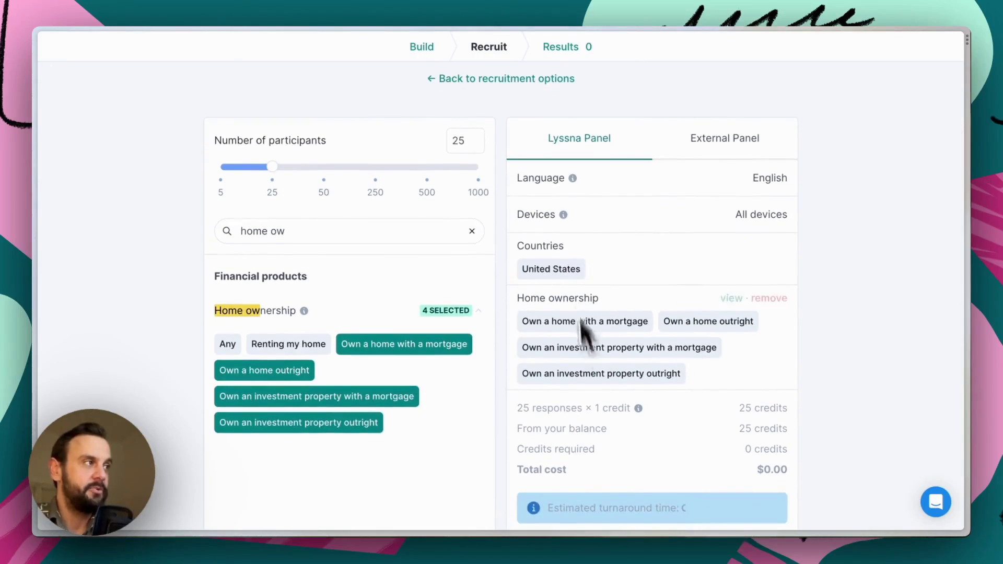
pyautogui.scroll(-3, 700, 368)
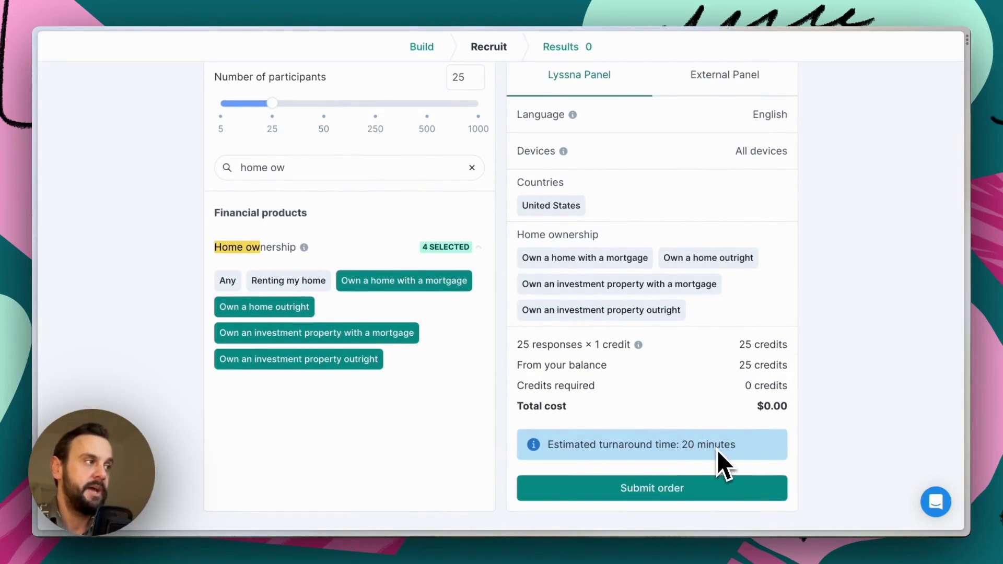
pyautogui.moveTo(622, 303)
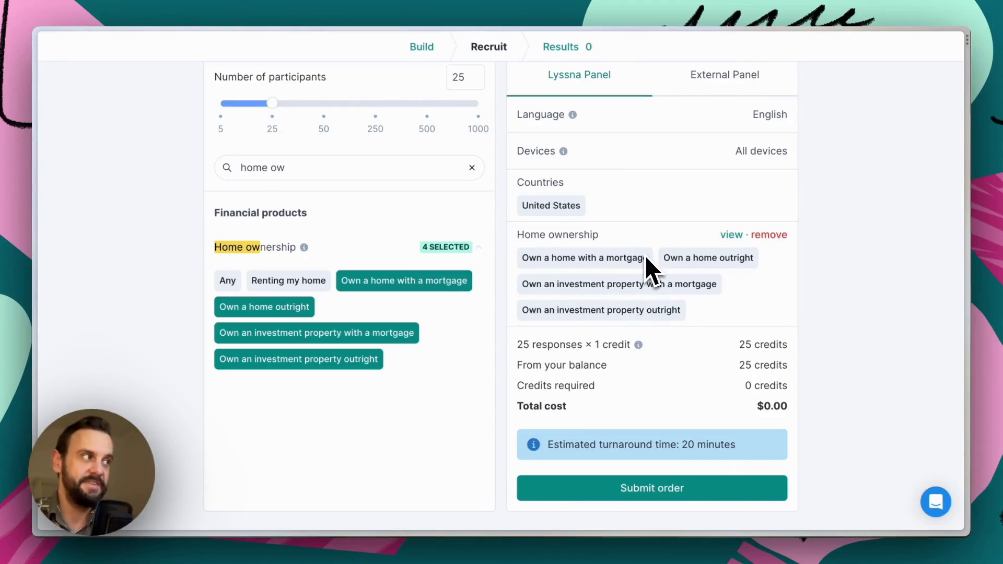
# Return to the Lyssna dashboard.
pyautogui.scroll(1, 645, 256)
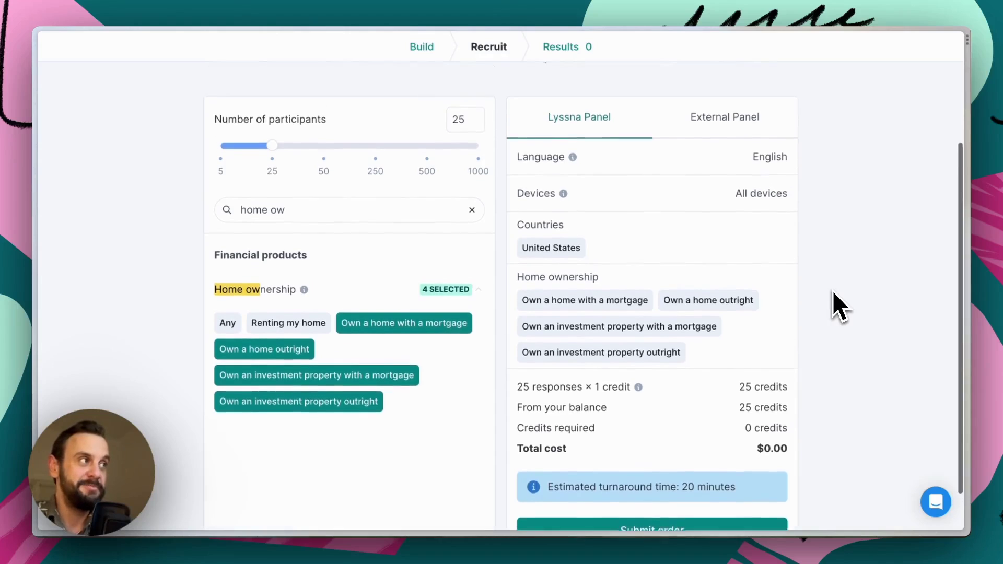
pyautogui.scroll(4, 832, 291)
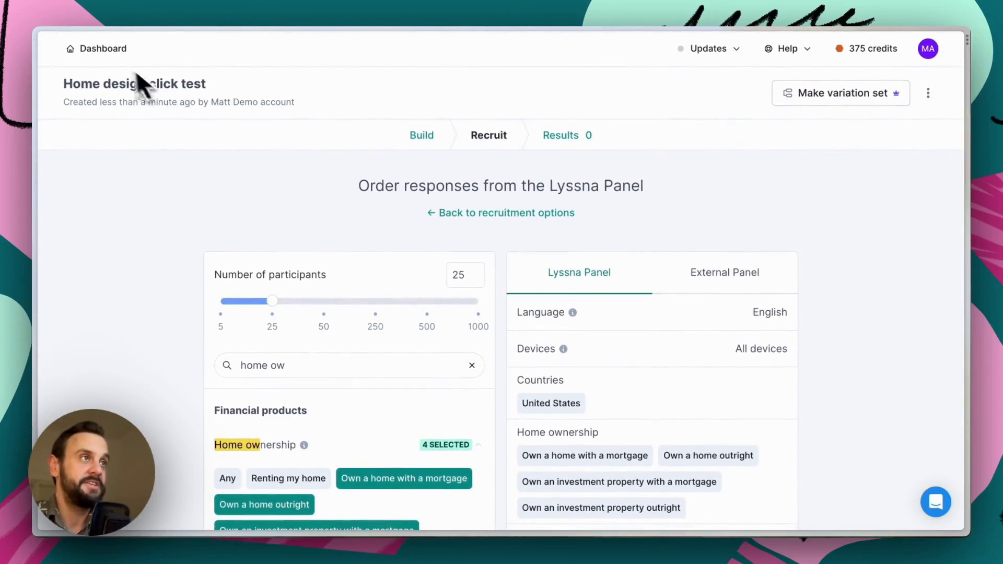
pyautogui.click(105, 49)
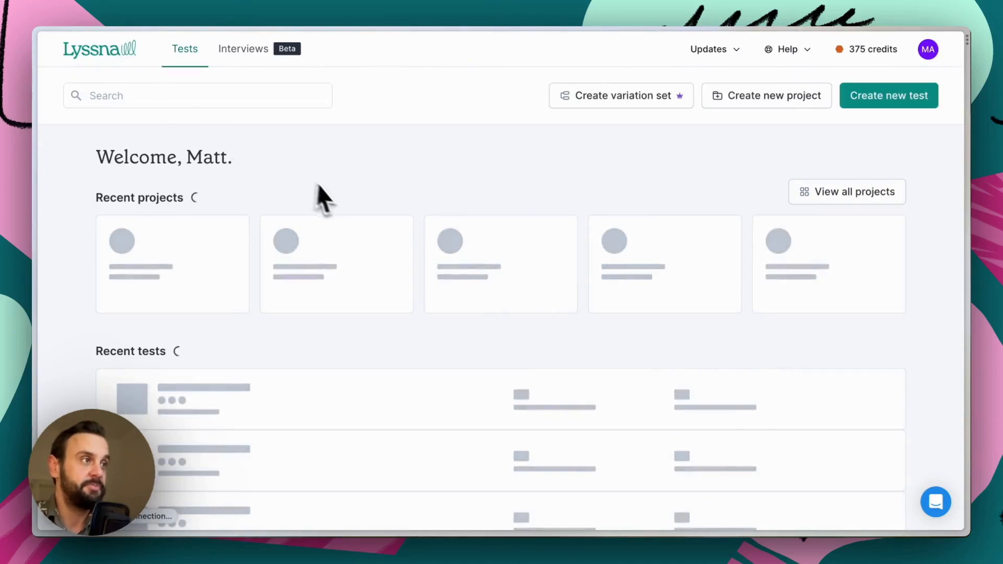
# Open the 'Home design click test w/ results' test's results.
pyautogui.scroll(-4, 333, 201)
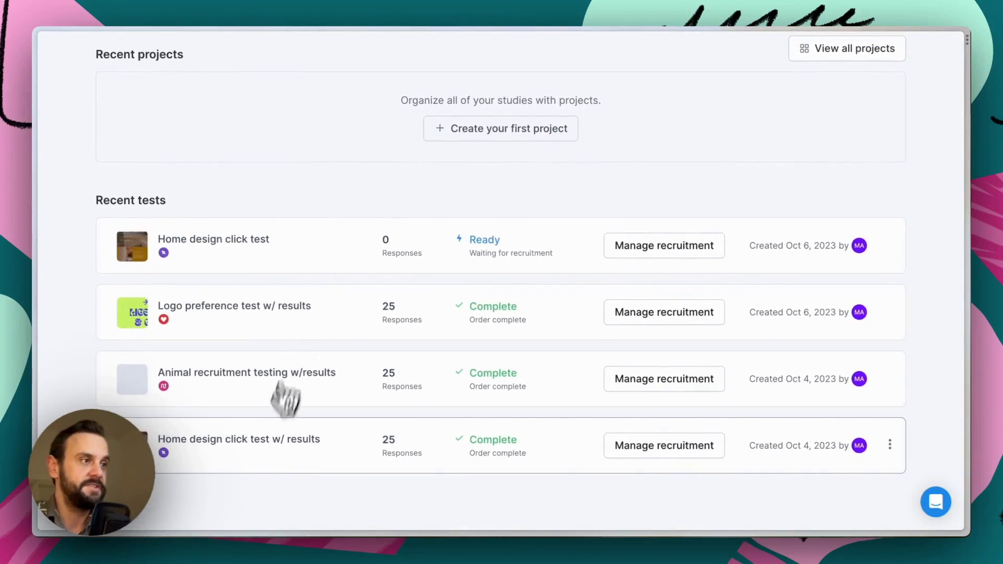
pyautogui.click(272, 447)
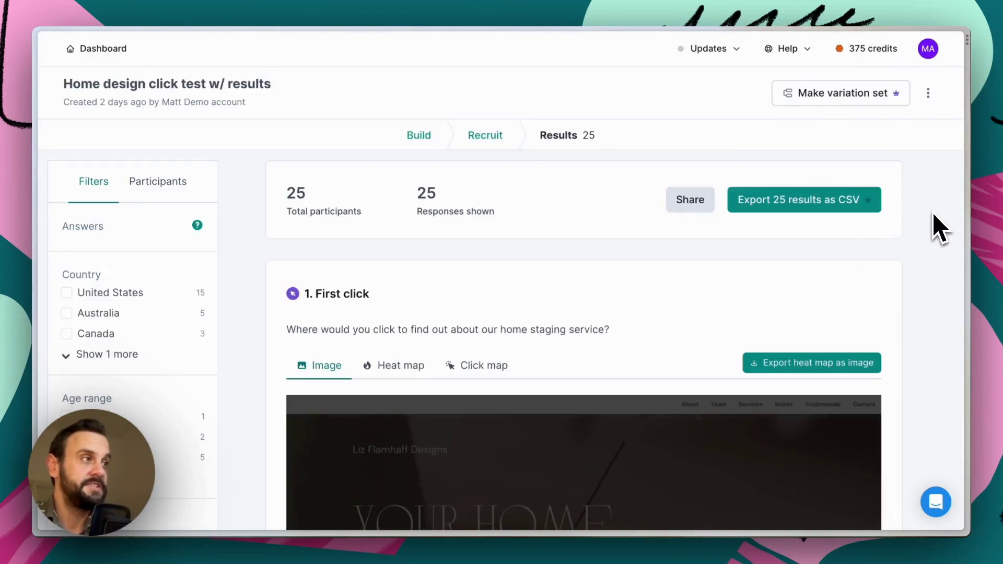
pyautogui.scroll(-3, 933, 212)
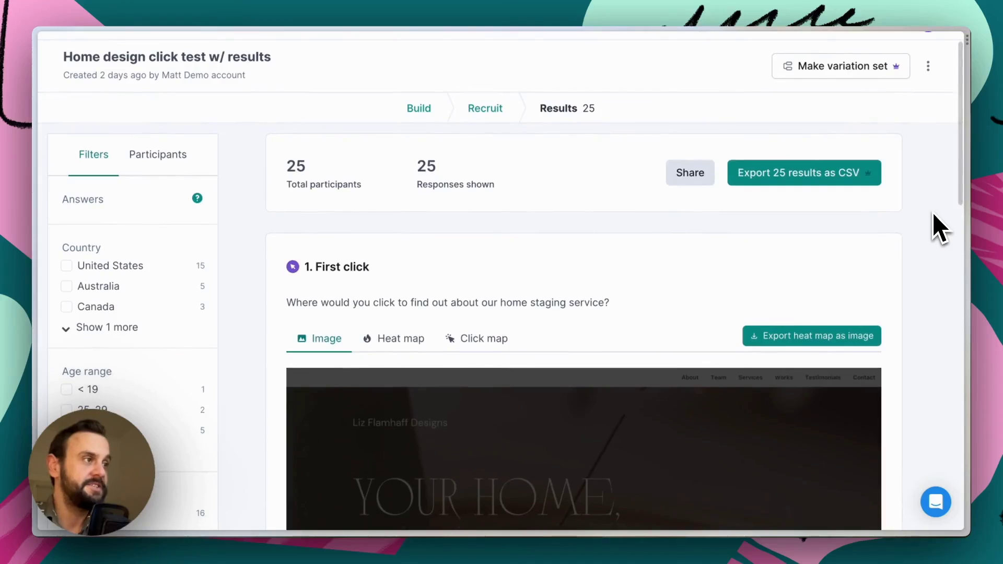
pyautogui.scroll(-3, 933, 214)
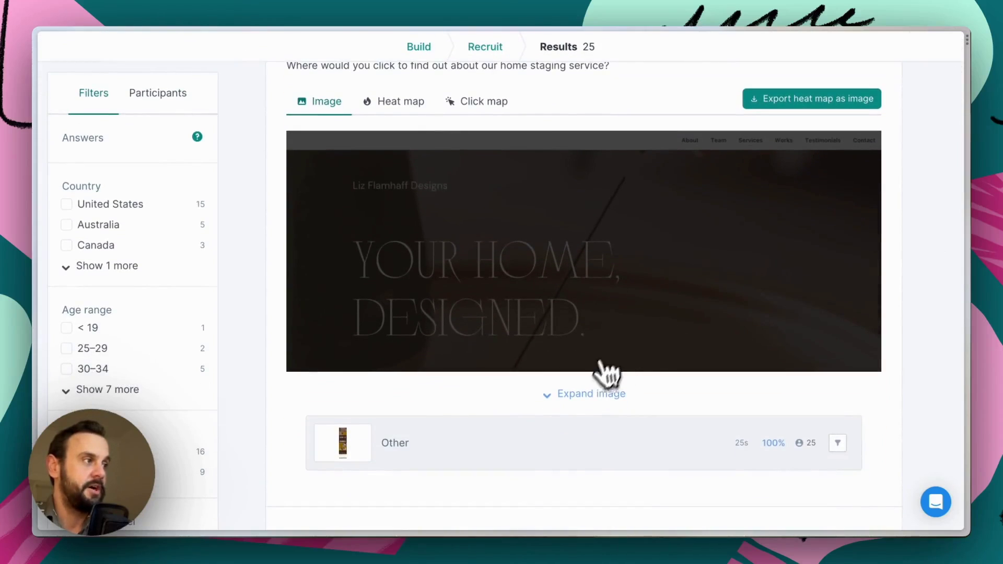
# Expand the screenshot to full height and view the first clicks on the Click map.
pyautogui.click(598, 394)
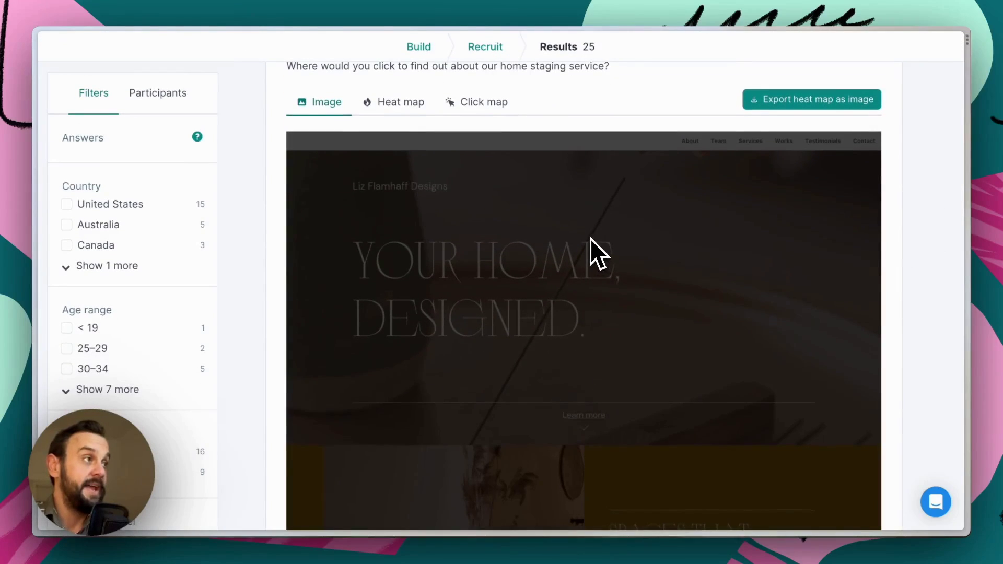
pyautogui.scroll(1, 590, 240)
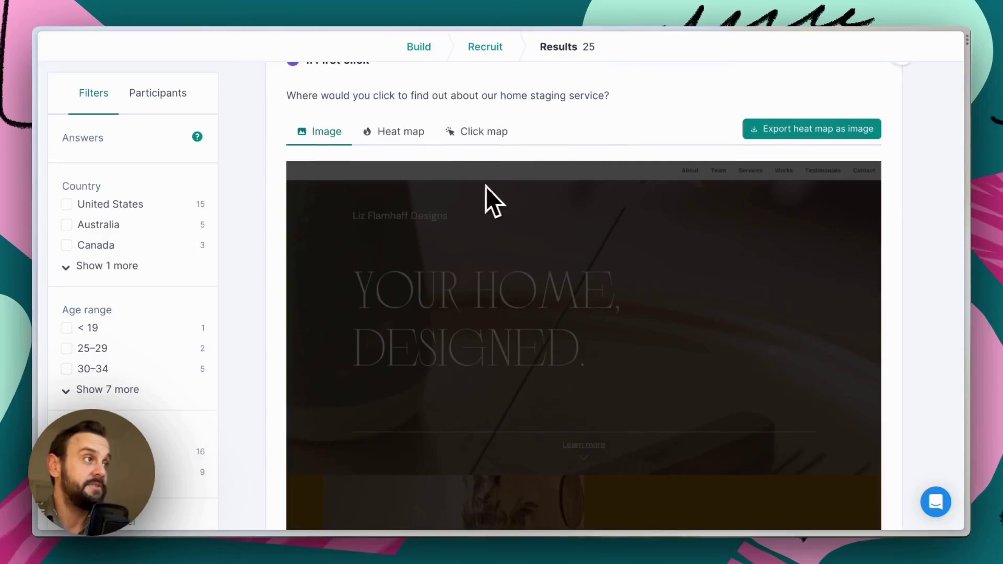
pyautogui.click(484, 136)
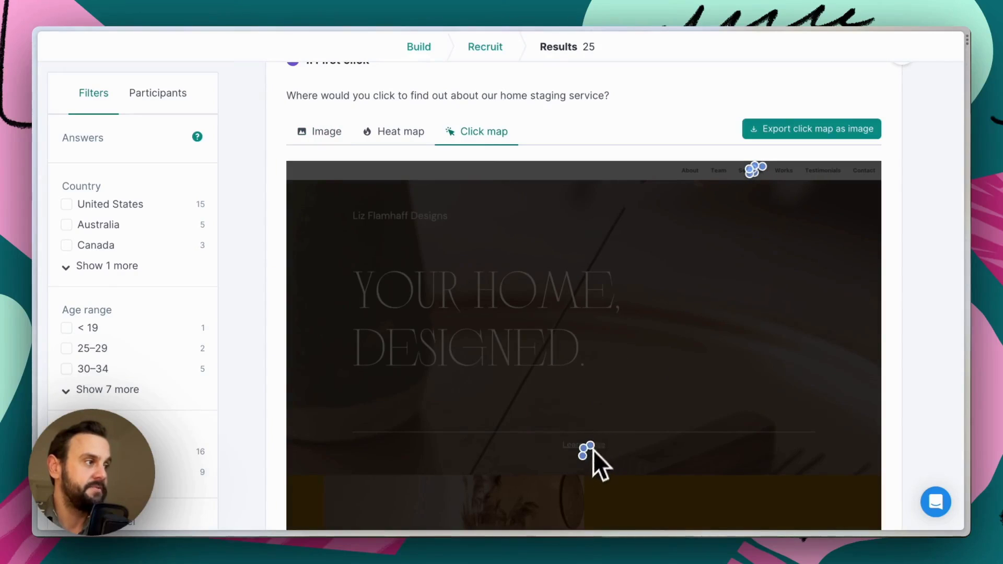
pyautogui.scroll(-15, 668, 475)
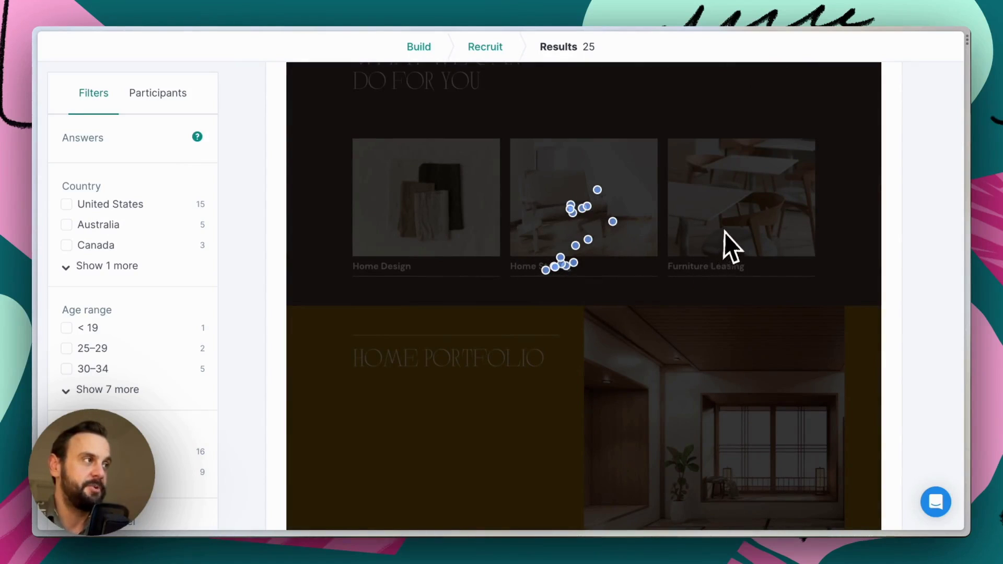
pyautogui.scroll(5, 724, 232)
pyautogui.scroll(10, 726, 231)
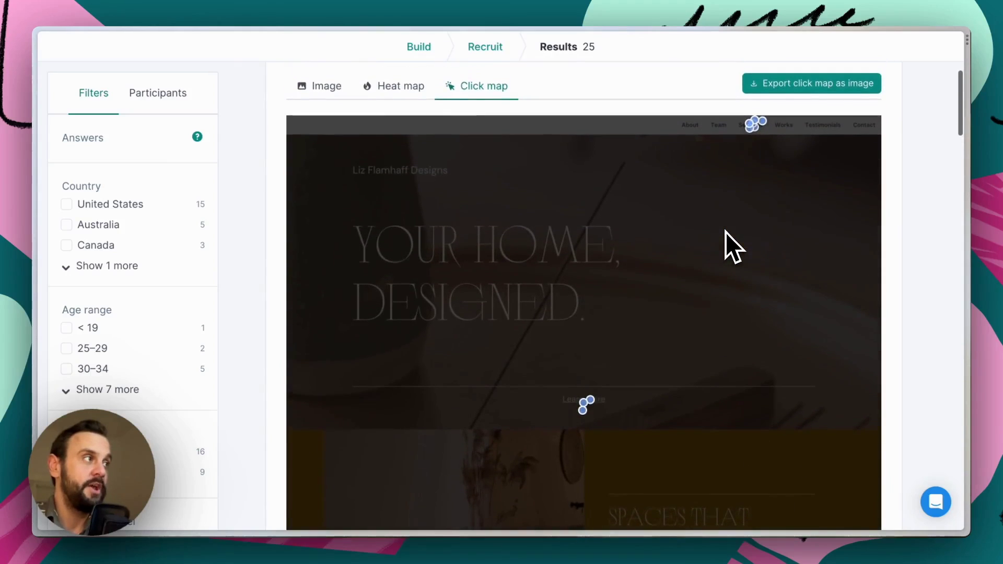
pyautogui.scroll(1, 725, 231)
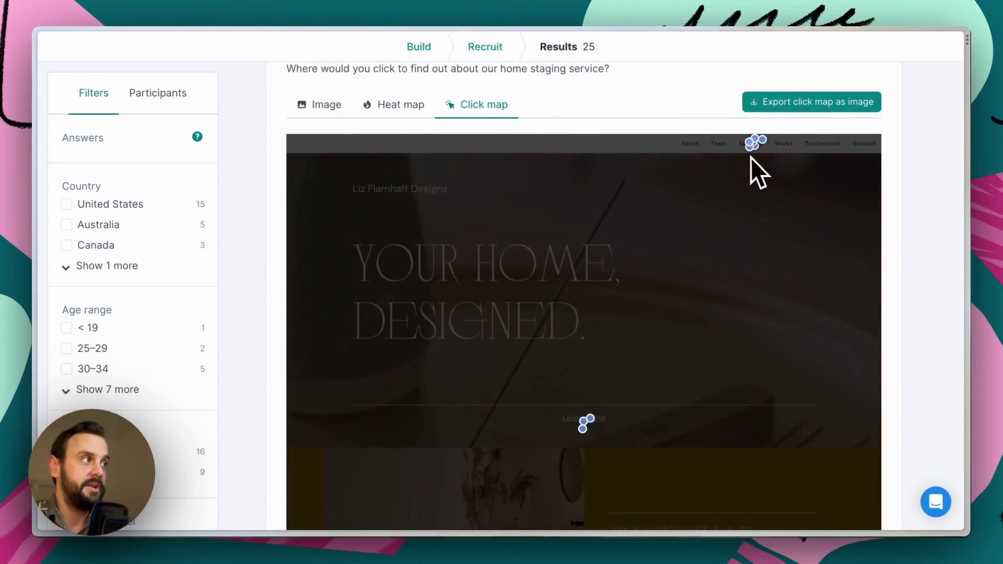
# Switch to the Heat map view and review hotspots on Services, Learn more and Home Staging.
pyautogui.click(411, 124)
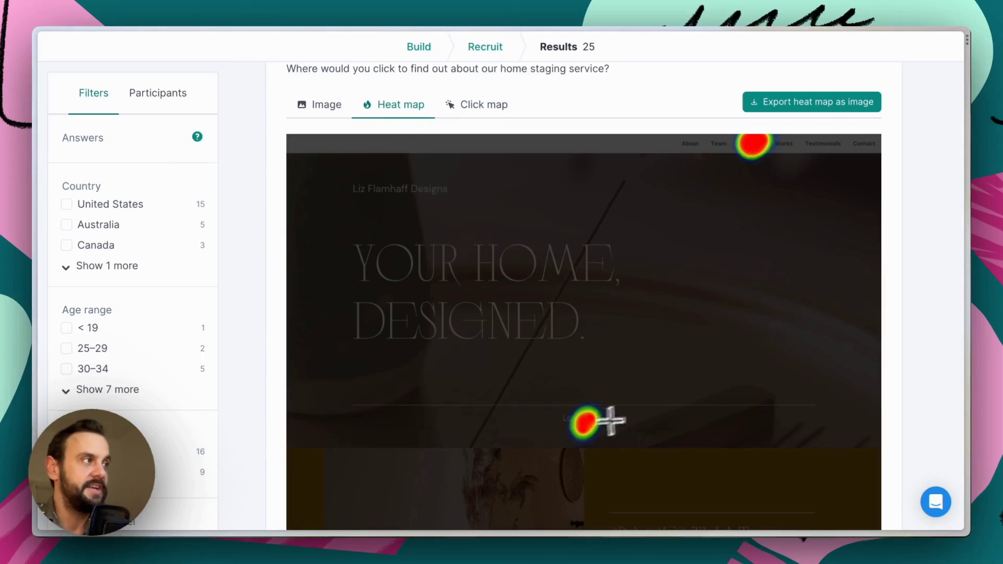
pyautogui.scroll(-10, 693, 336)
pyautogui.scroll(-5, 694, 336)
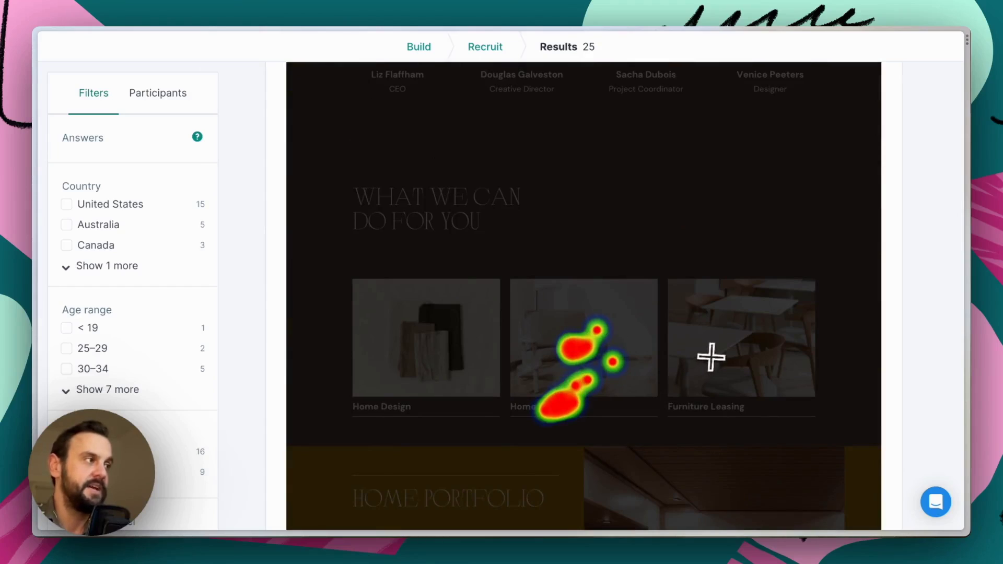
pyautogui.scroll(15, 753, 299)
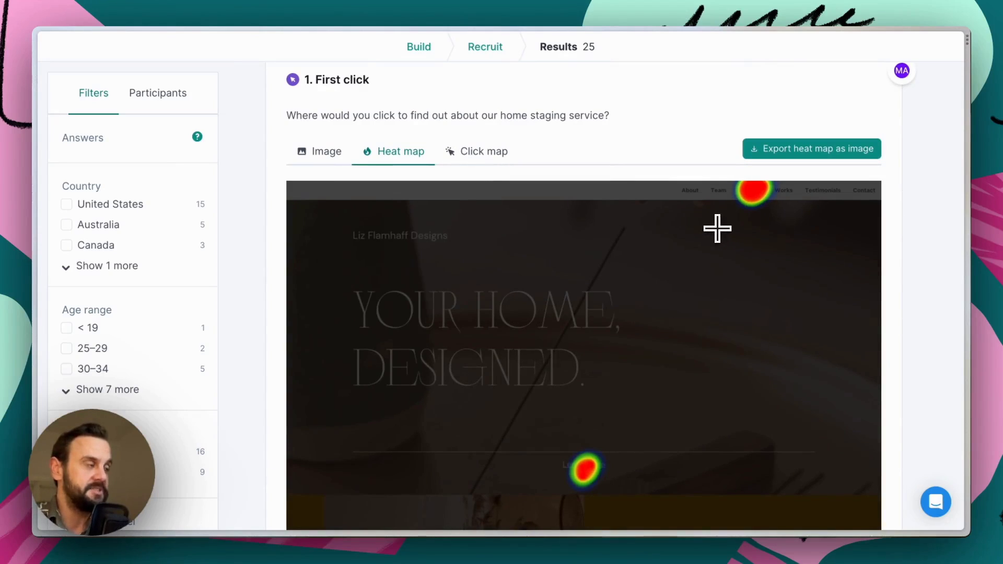
# Draw highlight areas over the heat blobs and review their shares: #3 64%, #1 24%, #2 12%.
pyautogui.moveTo(718, 229); pyautogui.dragTo(784, 181)
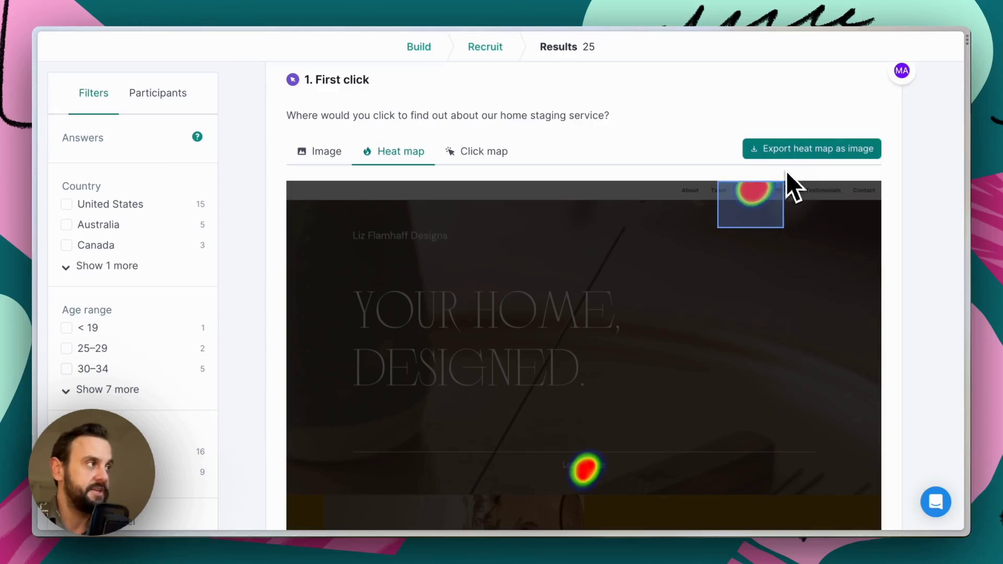
pyautogui.scroll(-2, 649, 349)
pyautogui.moveTo(552, 350); pyautogui.dragTo(650, 415)
pyautogui.scroll(-10, 690, 423)
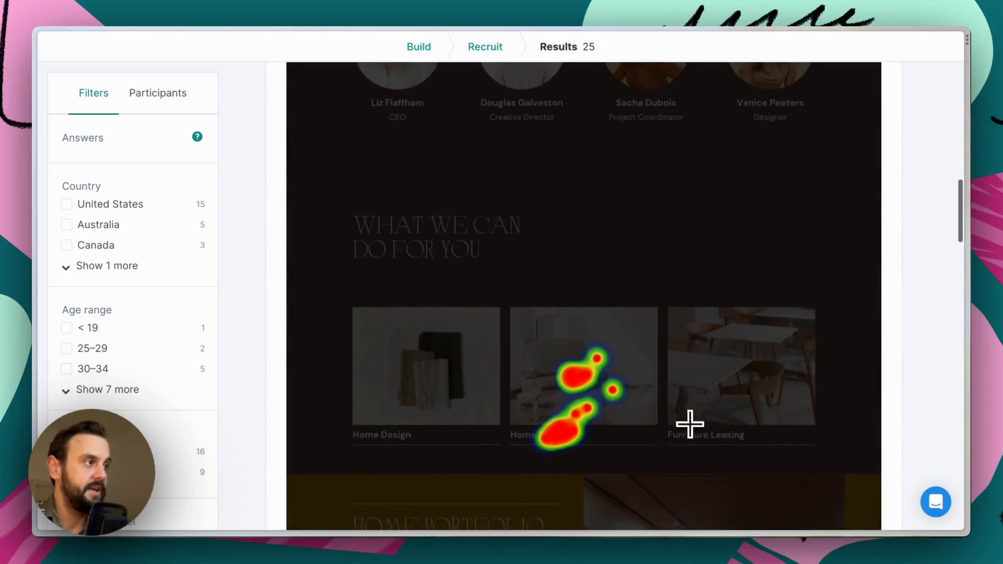
pyautogui.moveTo(506, 299); pyautogui.dragTo(672, 475)
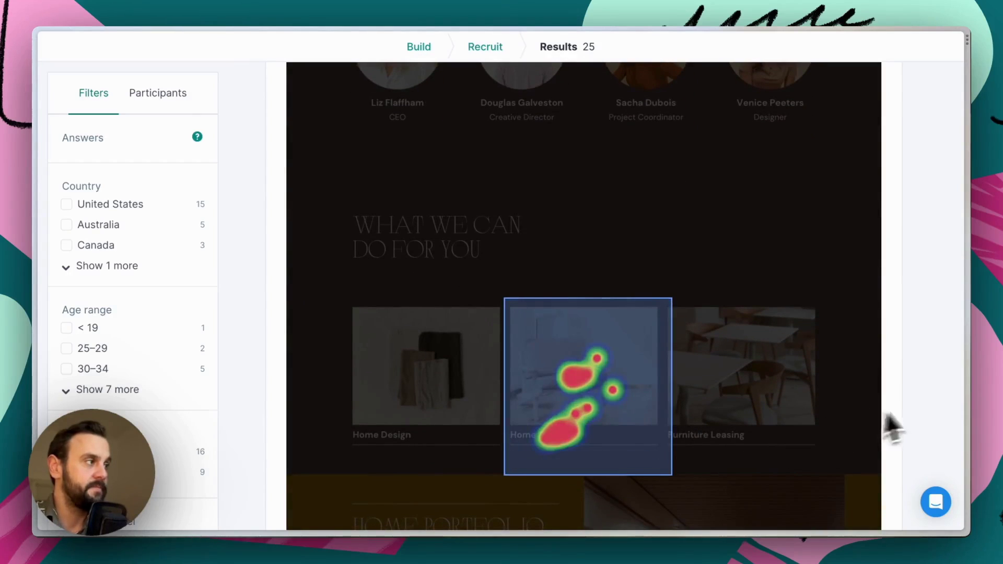
pyautogui.scroll(-3, 933, 418)
pyautogui.scroll(-20, 930, 404)
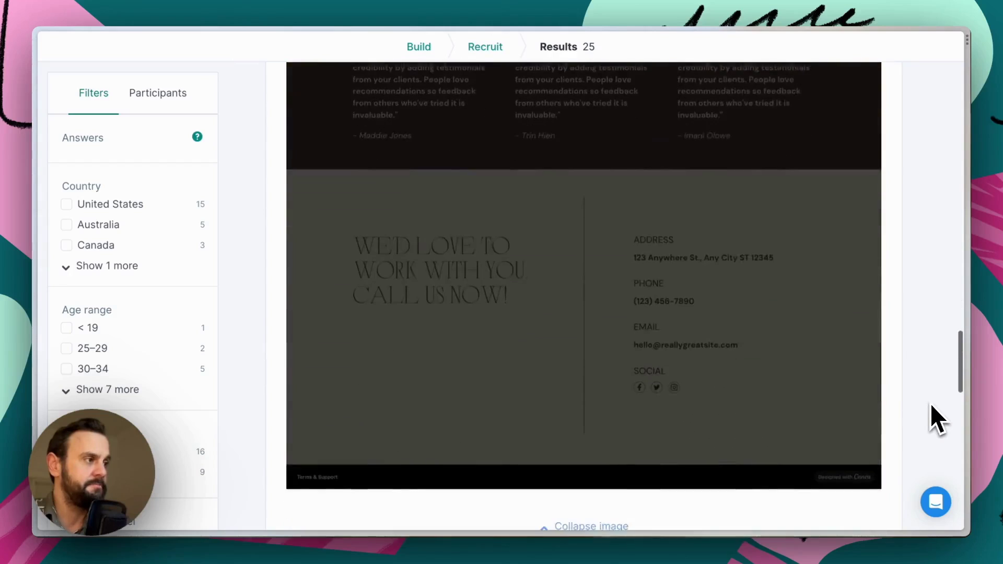
pyautogui.scroll(-2, 930, 403)
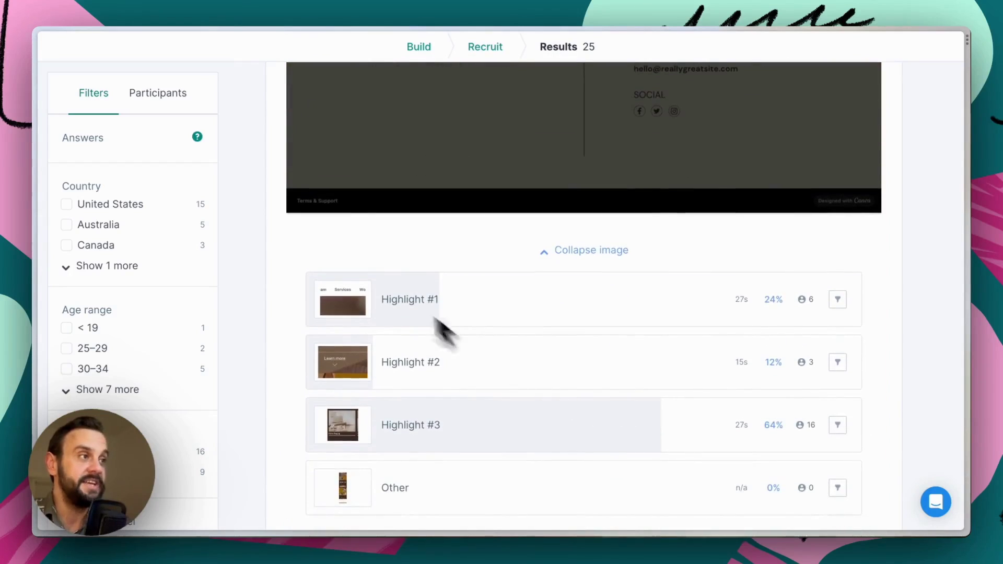
pyautogui.scroll(-2, 488, 377)
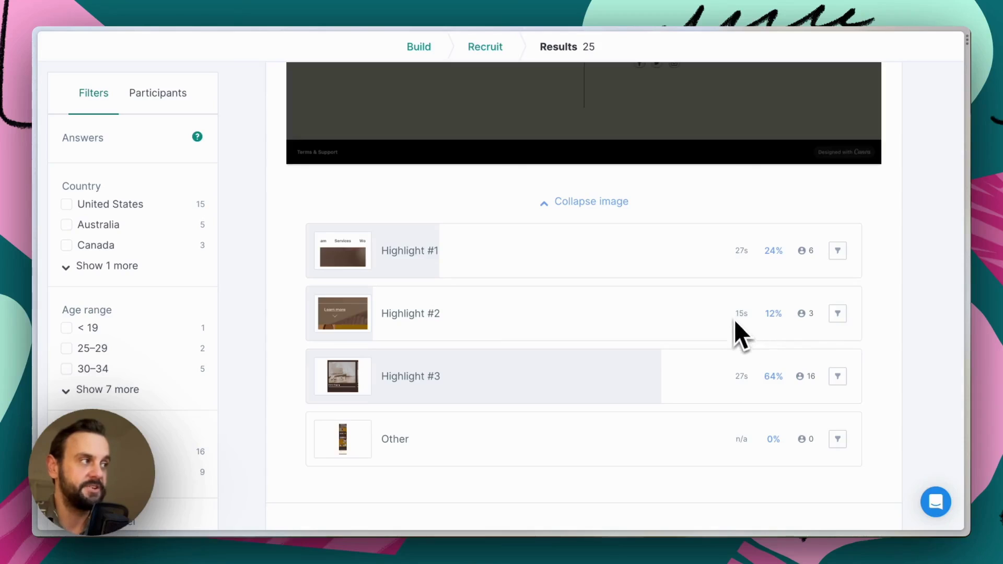
pyautogui.scroll(-2, 906, 321)
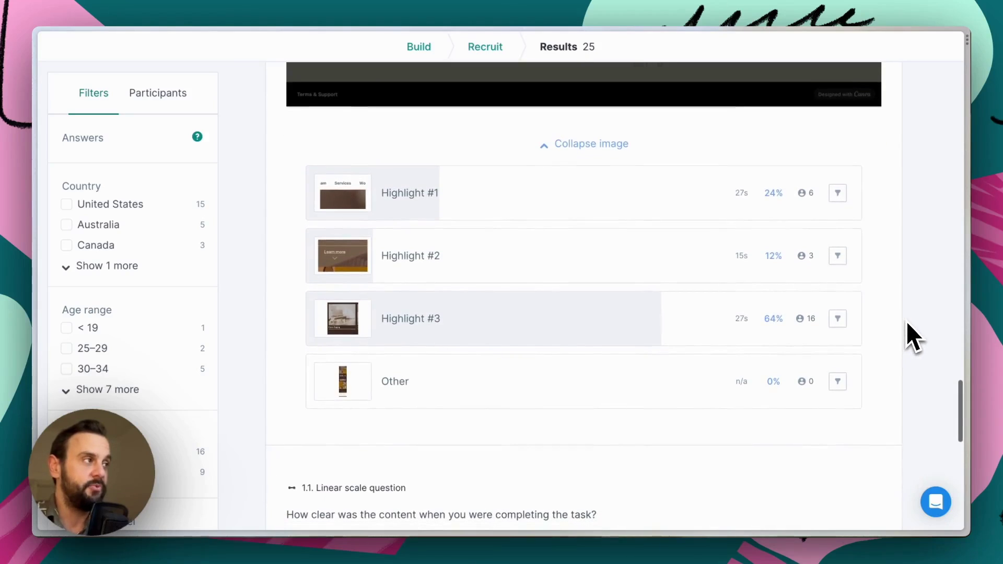
# Filter results to Highlight #2's three participants, review their scale ratings, then remove the filter.
pyautogui.click(838, 256)
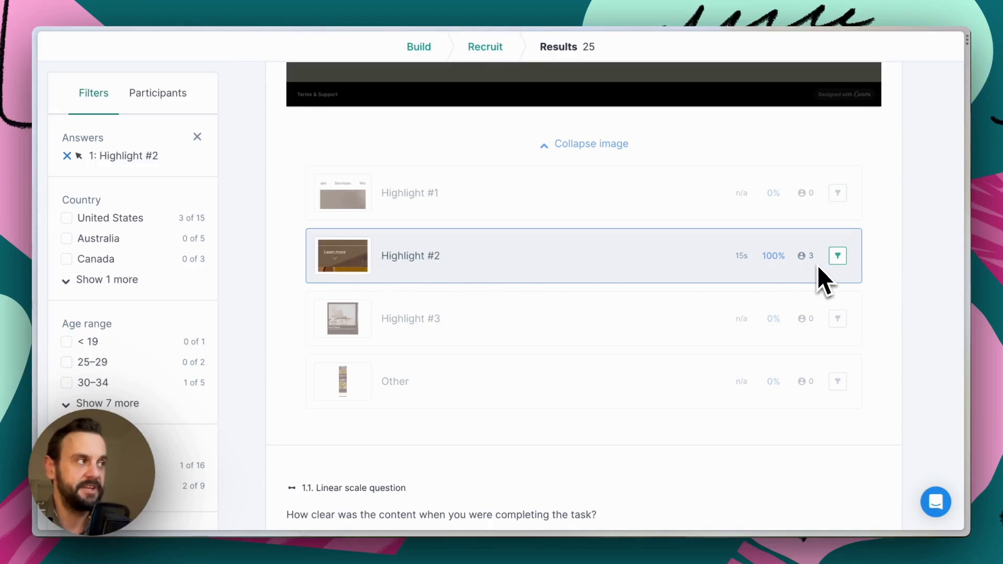
pyautogui.scroll(-5, 925, 330)
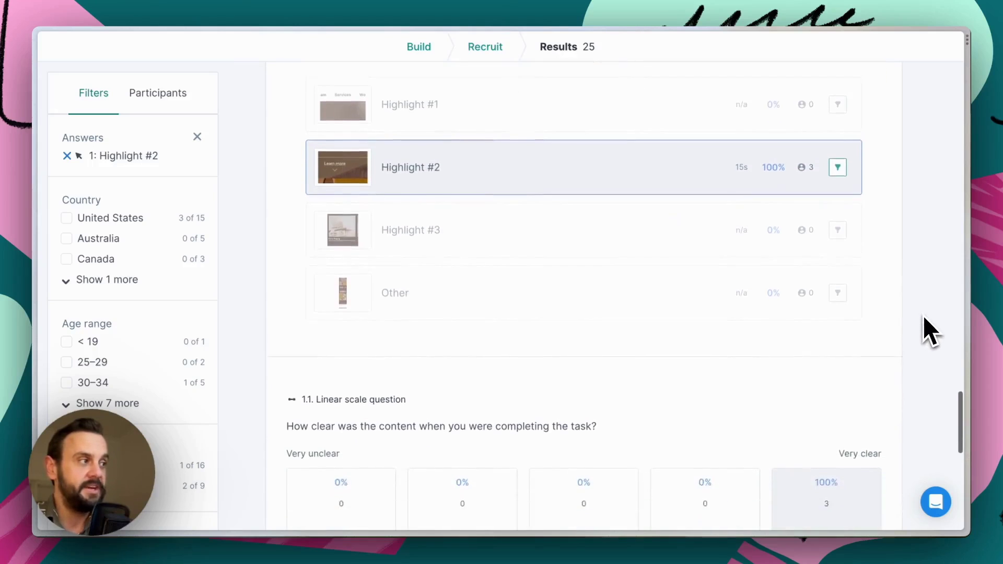
pyautogui.scroll(-4, 924, 316)
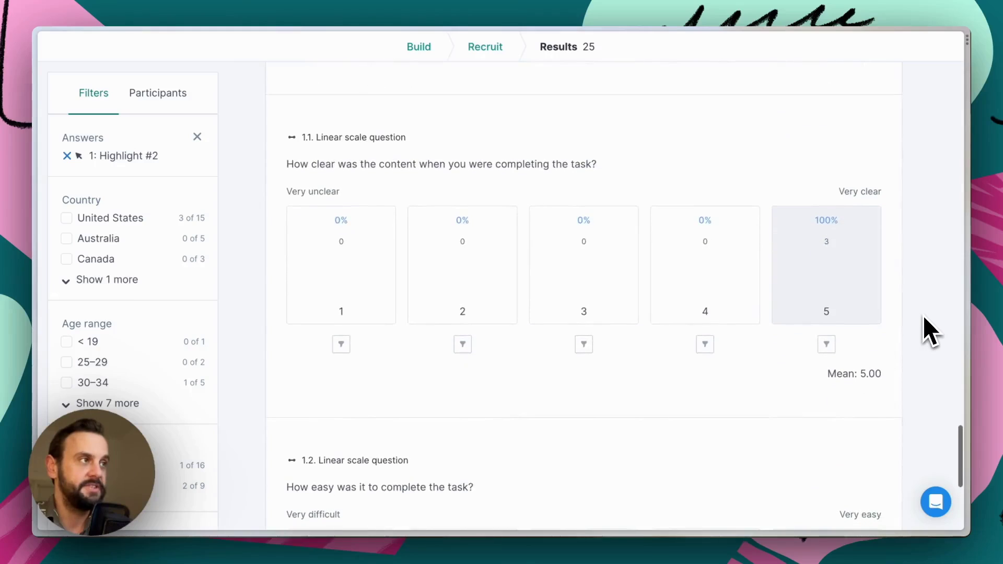
pyautogui.scroll(-1, 924, 316)
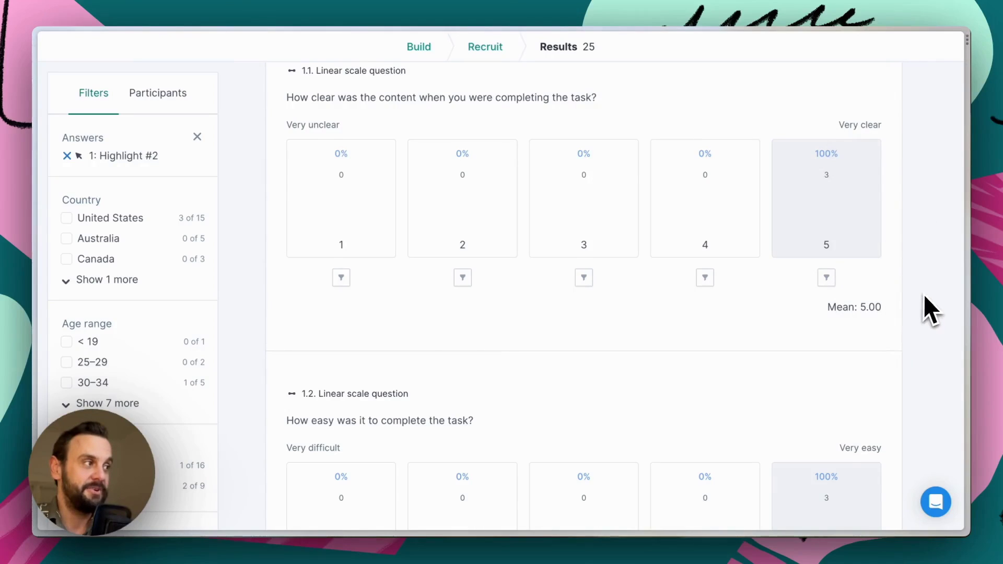
pyautogui.scroll(-3, 925, 310)
pyautogui.scroll(-1, 925, 324)
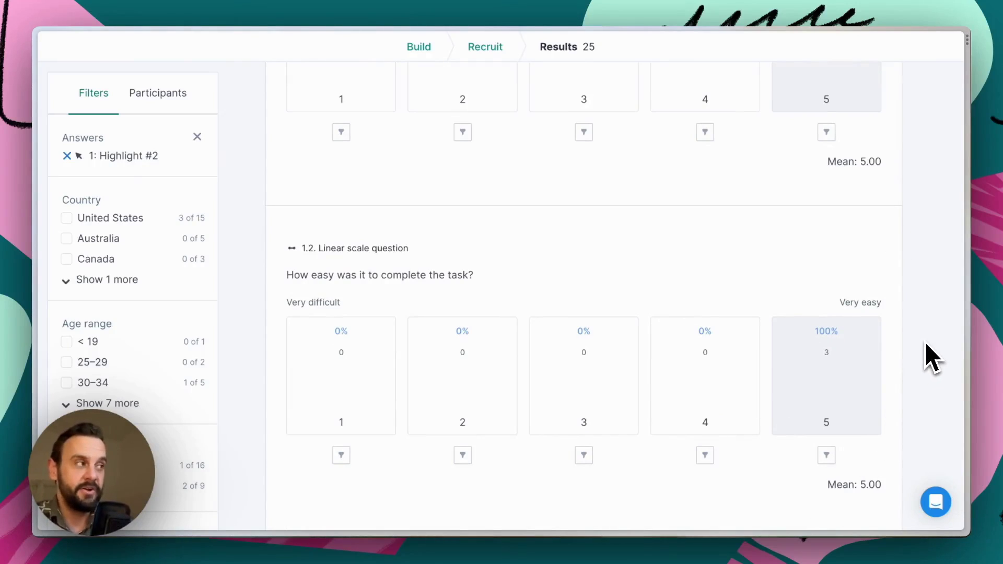
pyautogui.scroll(-1, 933, 358)
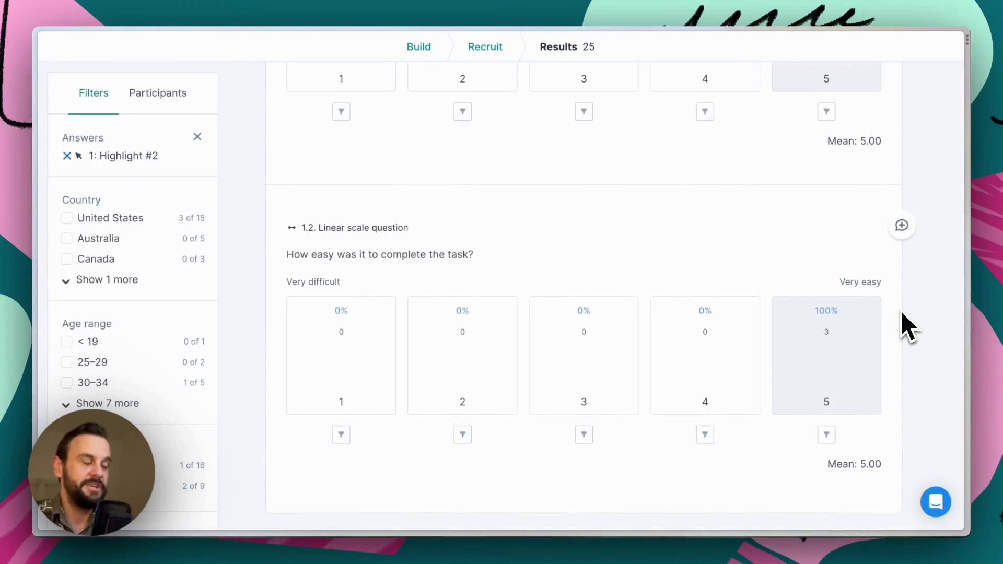
pyautogui.scroll(8, 917, 285)
pyautogui.scroll(9, 918, 286)
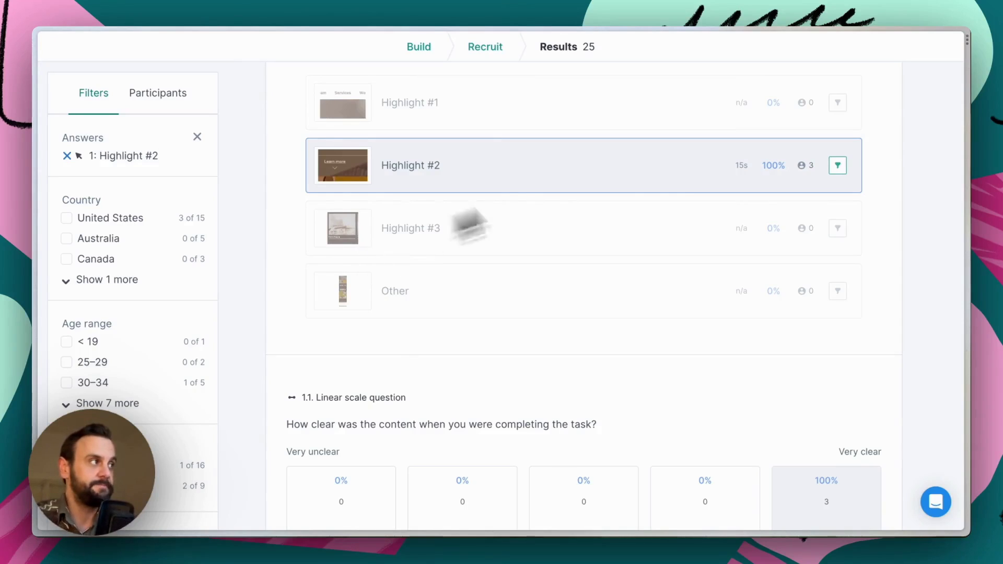
pyautogui.click(837, 166)
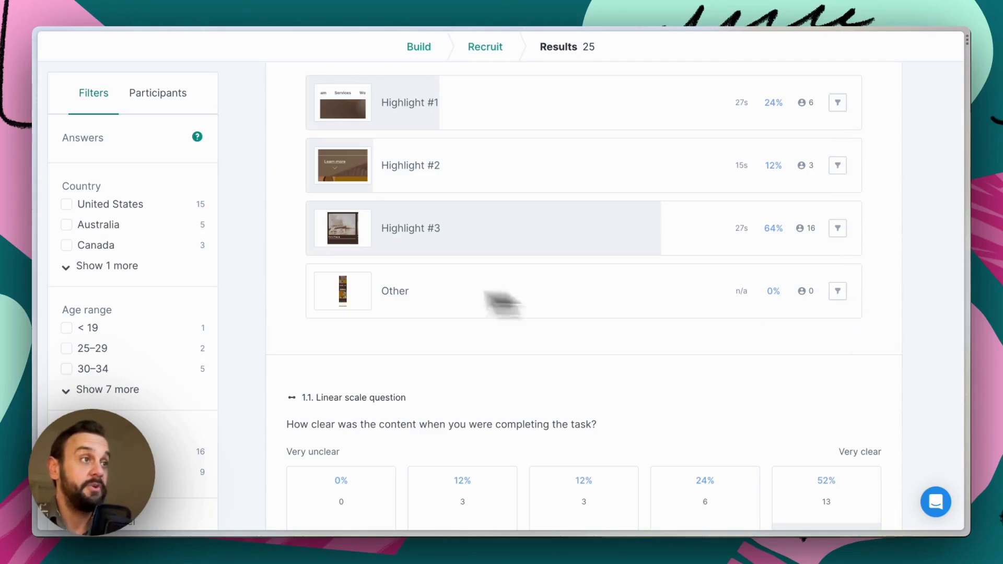
# Expand all Home ownership options and try filtering by both investment property groups, then remove them.
pyautogui.scroll(-2, 121, 309)
pyautogui.scroll(-15, 121, 309)
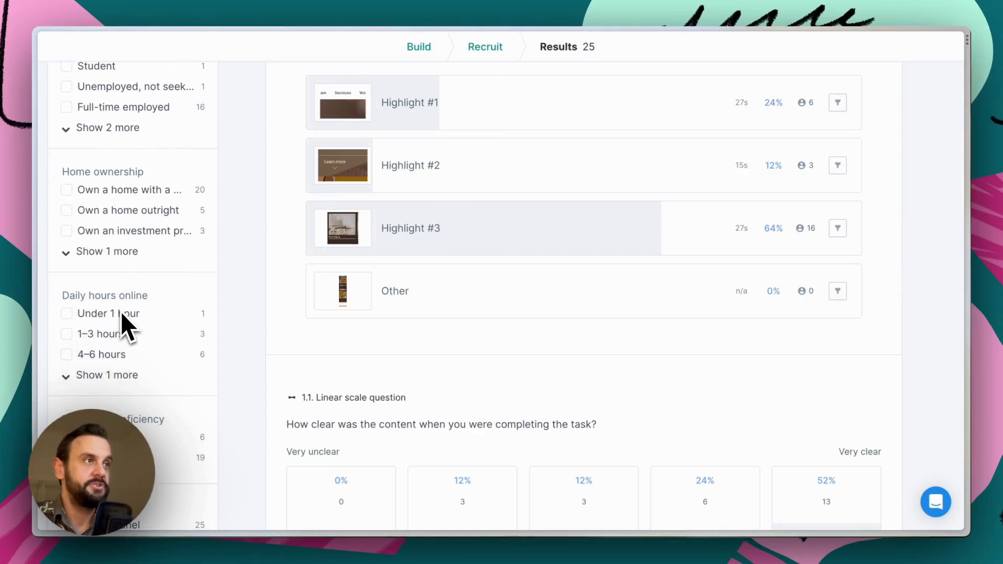
pyautogui.click(99, 255)
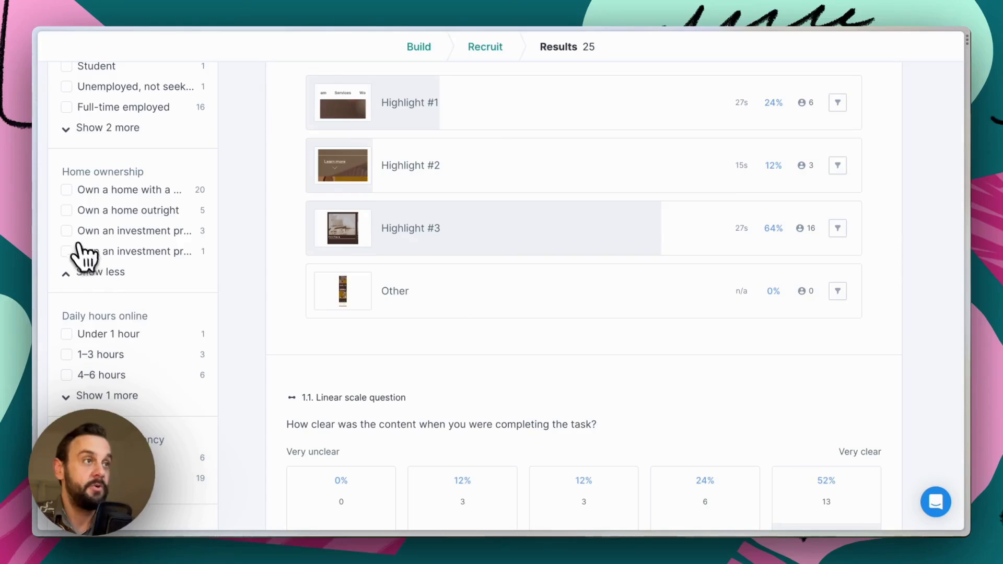
pyautogui.click(66, 231)
pyautogui.click(66, 252)
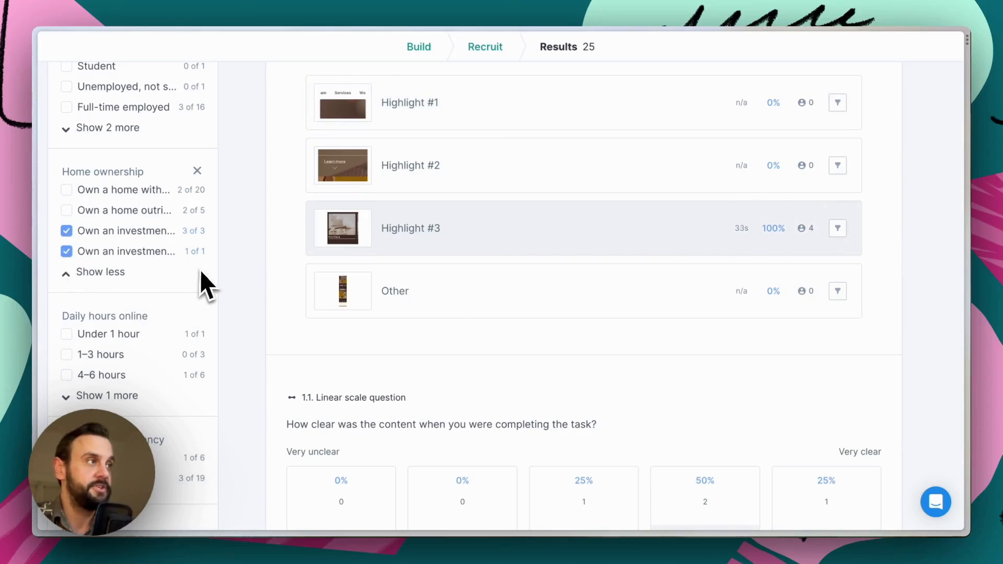
pyautogui.click(67, 231)
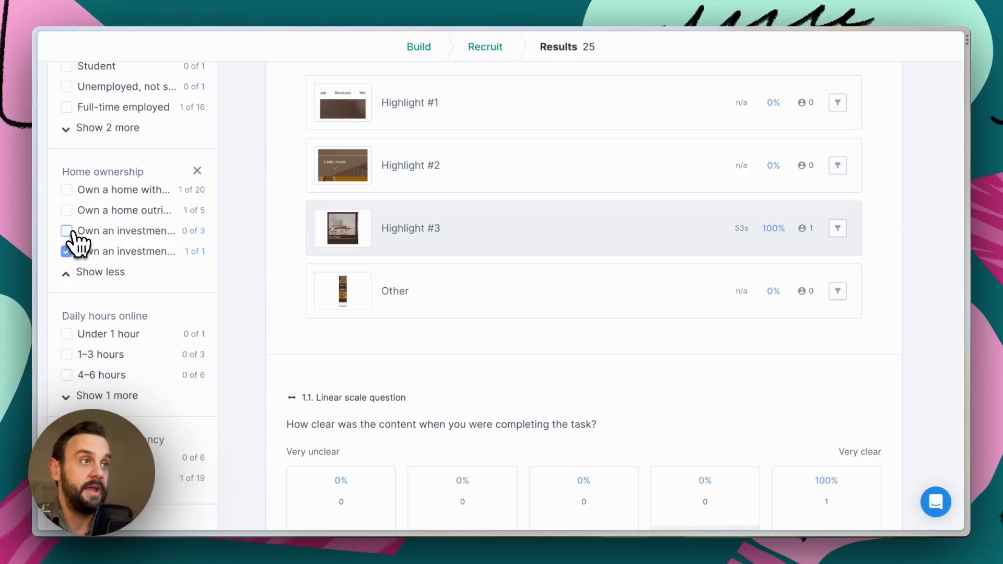
pyautogui.click(66, 252)
# Filter to the two homeowner groups, then uncheck both so all 25 responses show.
pyautogui.click(67, 210)
pyautogui.click(66, 190)
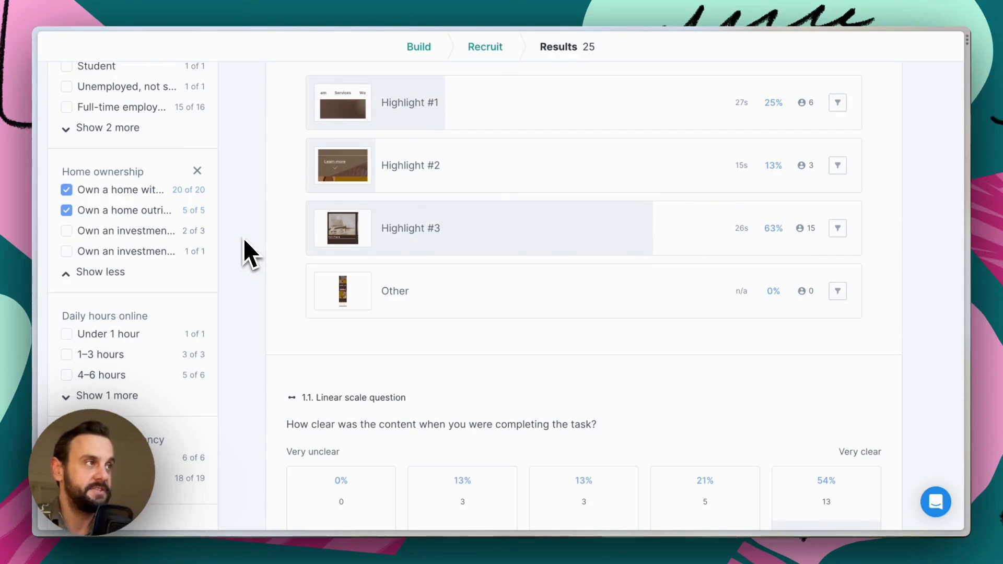
pyautogui.scroll(-2, 266, 322)
pyautogui.scroll(10, 132, 239)
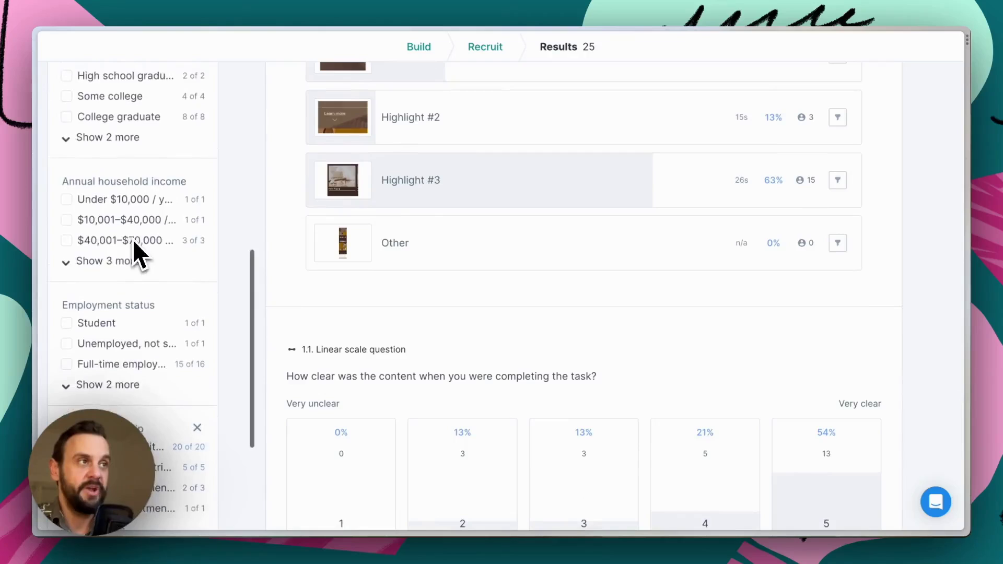
pyautogui.scroll(3, 130, 234)
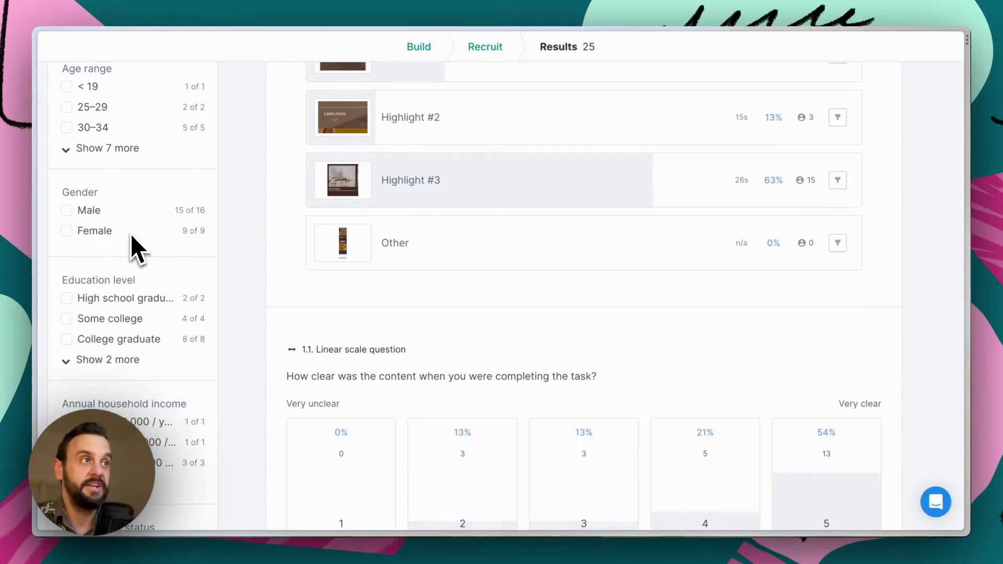
pyautogui.scroll(-10, 130, 235)
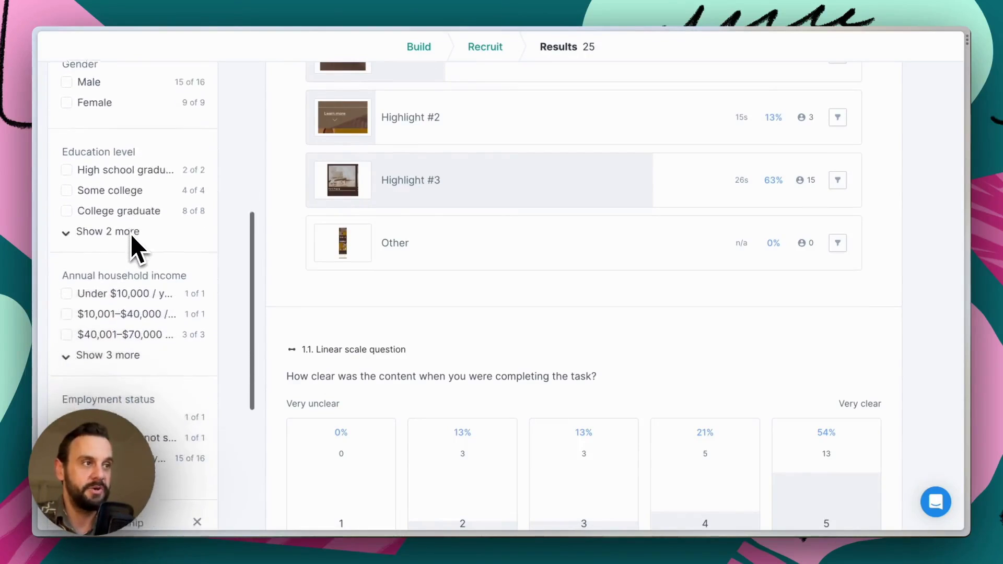
pyautogui.click(66, 388)
pyautogui.click(67, 388)
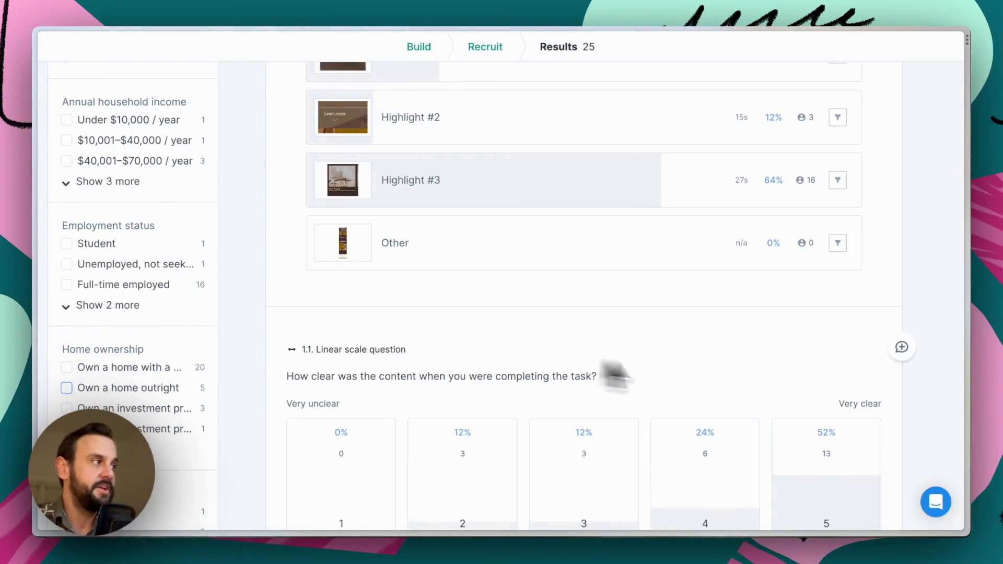
pyautogui.scroll(-8, 920, 249)
pyautogui.scroll(15, 919, 246)
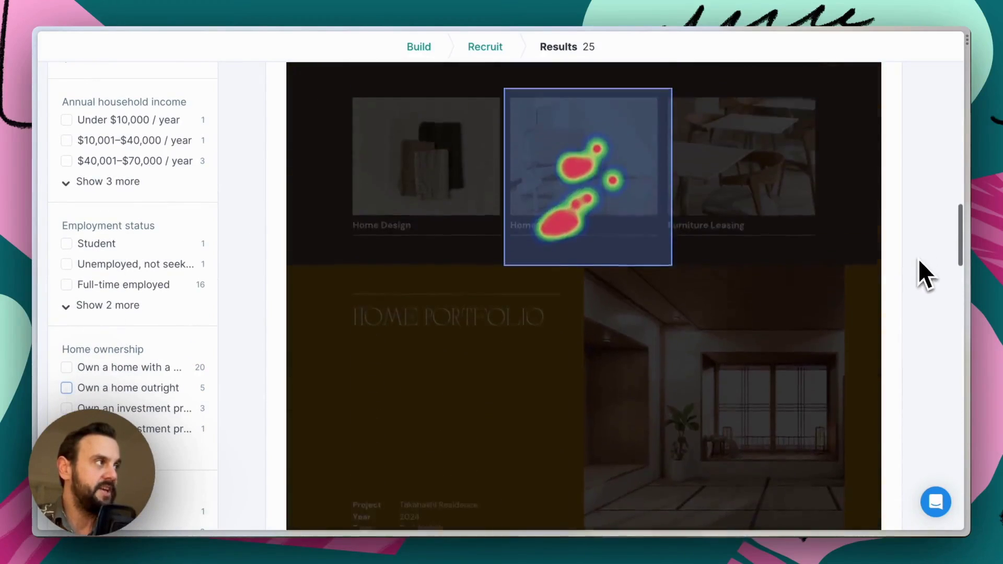
pyautogui.scroll(10, 918, 261)
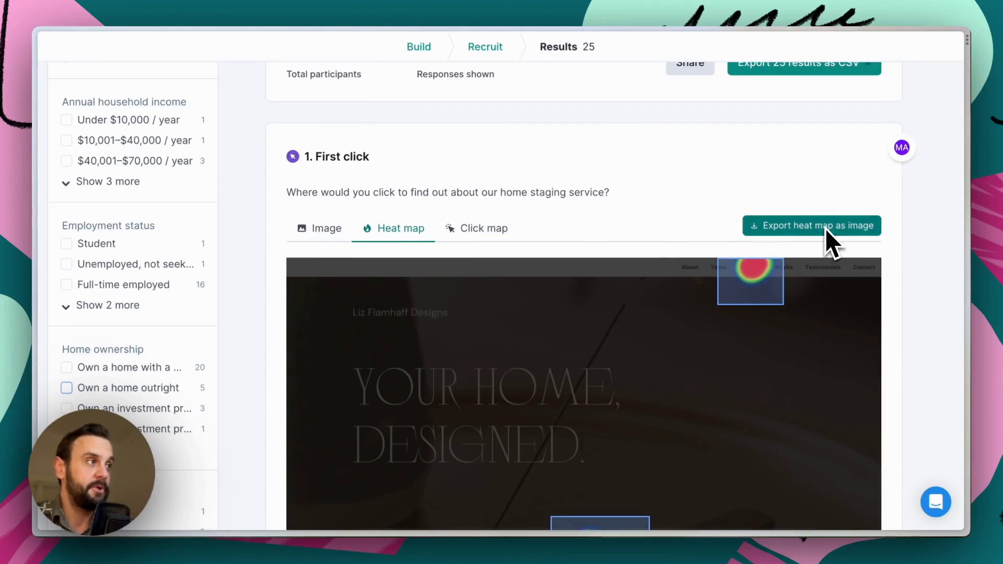
# Show the Click map for the first-click results, with dots clustered on the Services link.
pyautogui.click(497, 238)
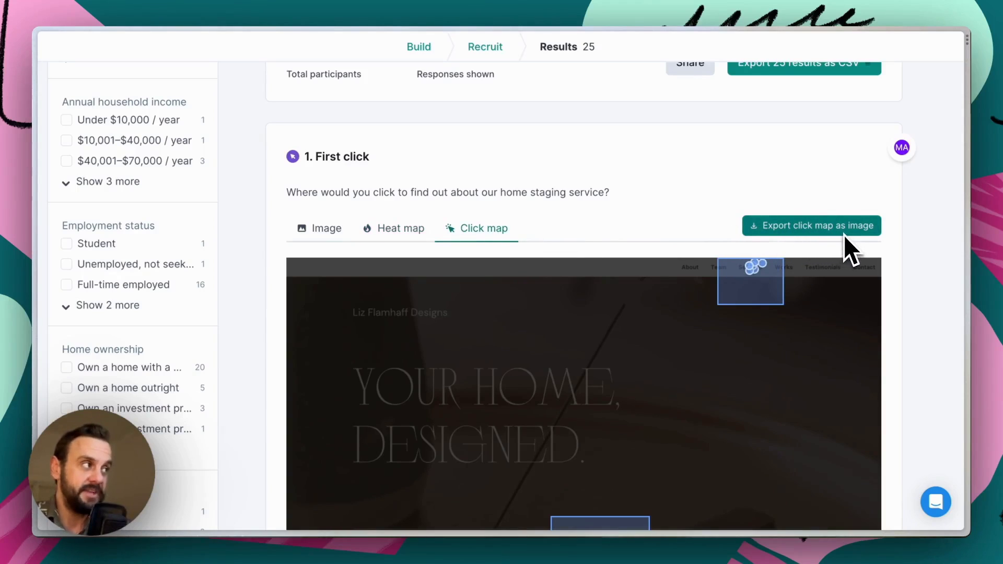
pyautogui.scroll(2, 878, 159)
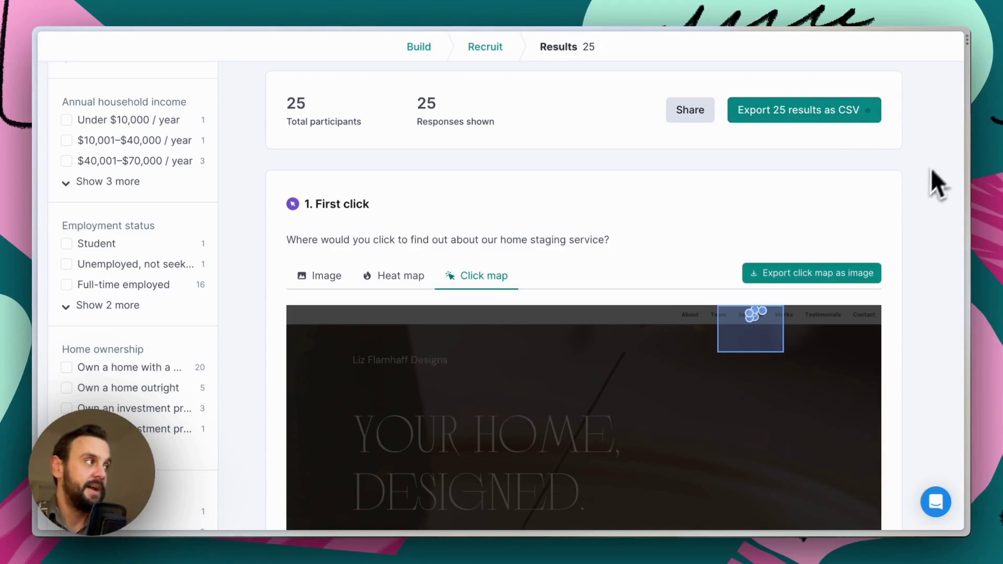
pyautogui.scroll(-1, 941, 156)
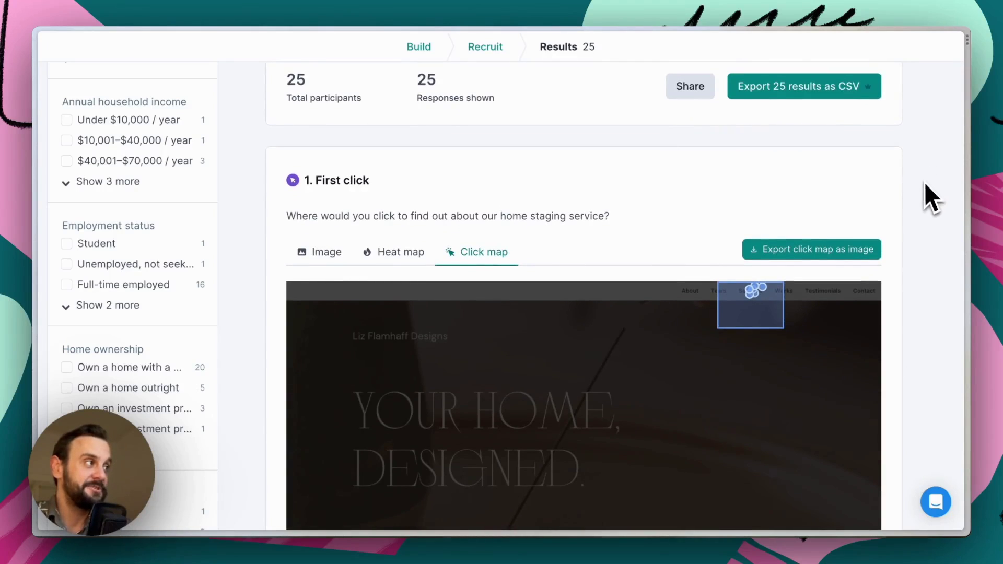
pyautogui.scroll(-1, 924, 183)
pyautogui.moveTo(905, 155)
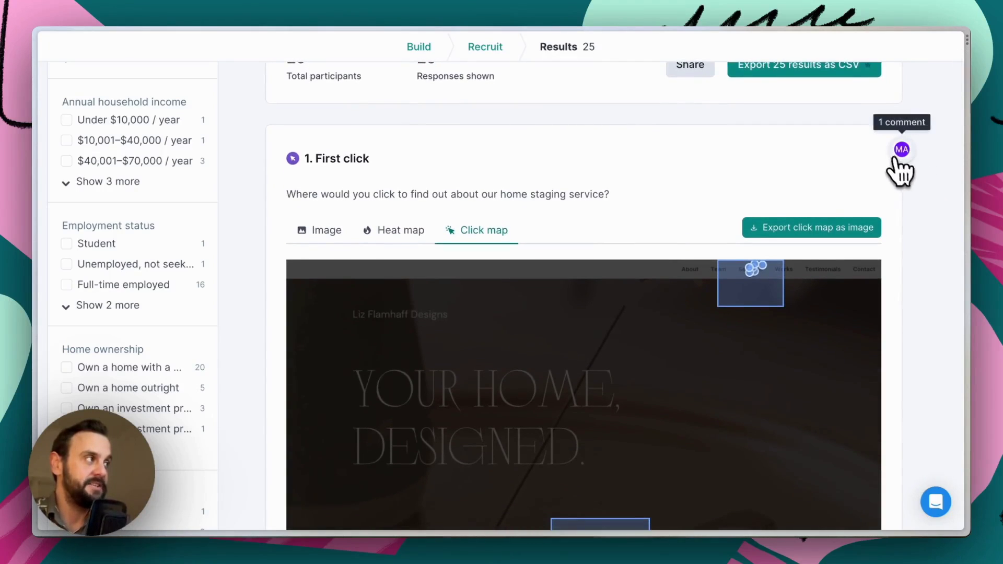
pyautogui.click(903, 151)
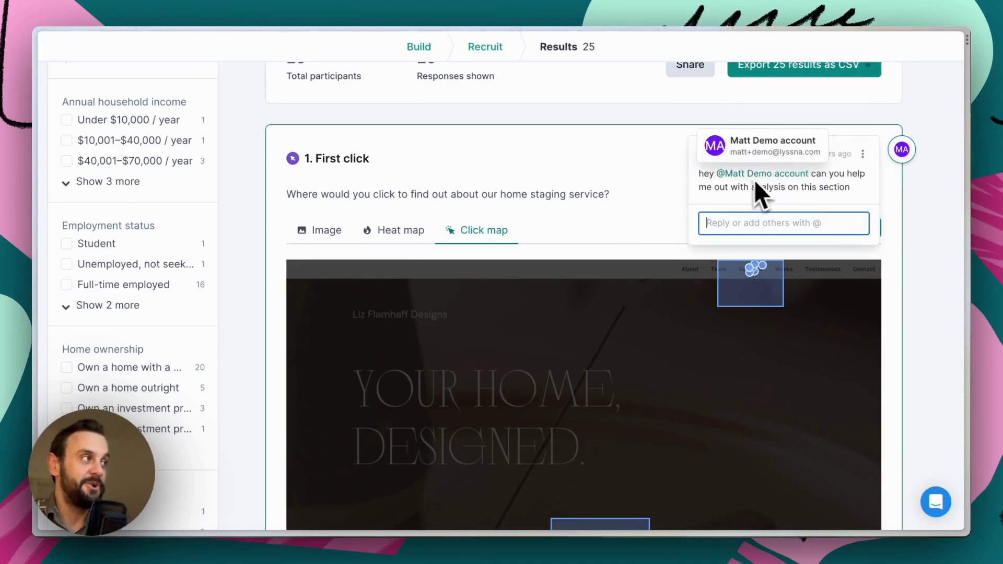
pyautogui.moveTo(758, 177)
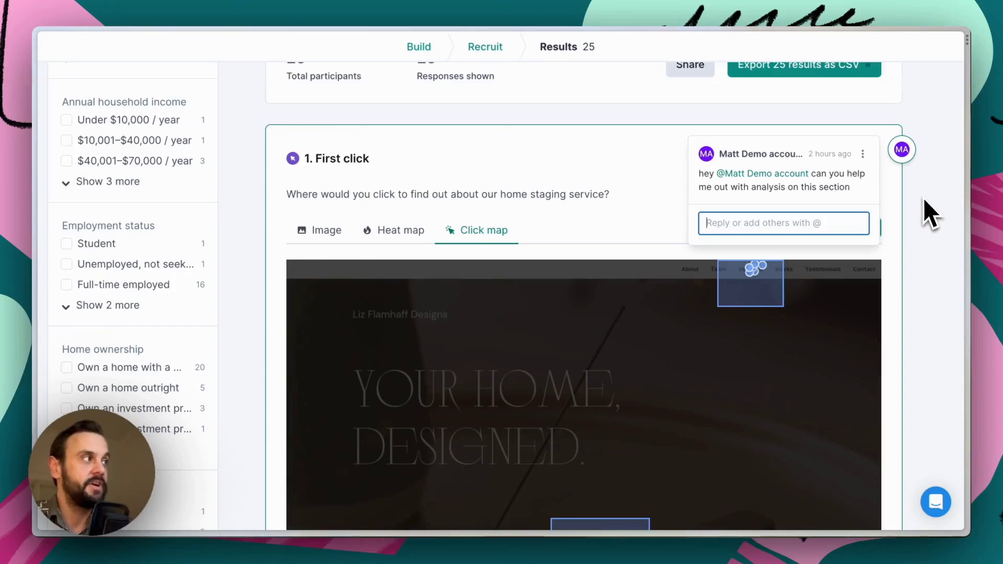
pyautogui.click(904, 153)
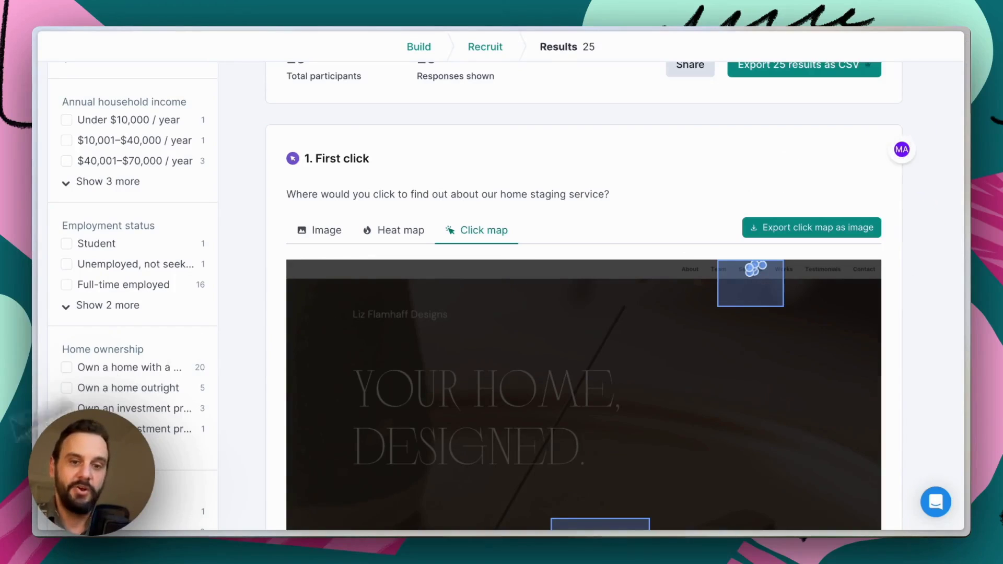